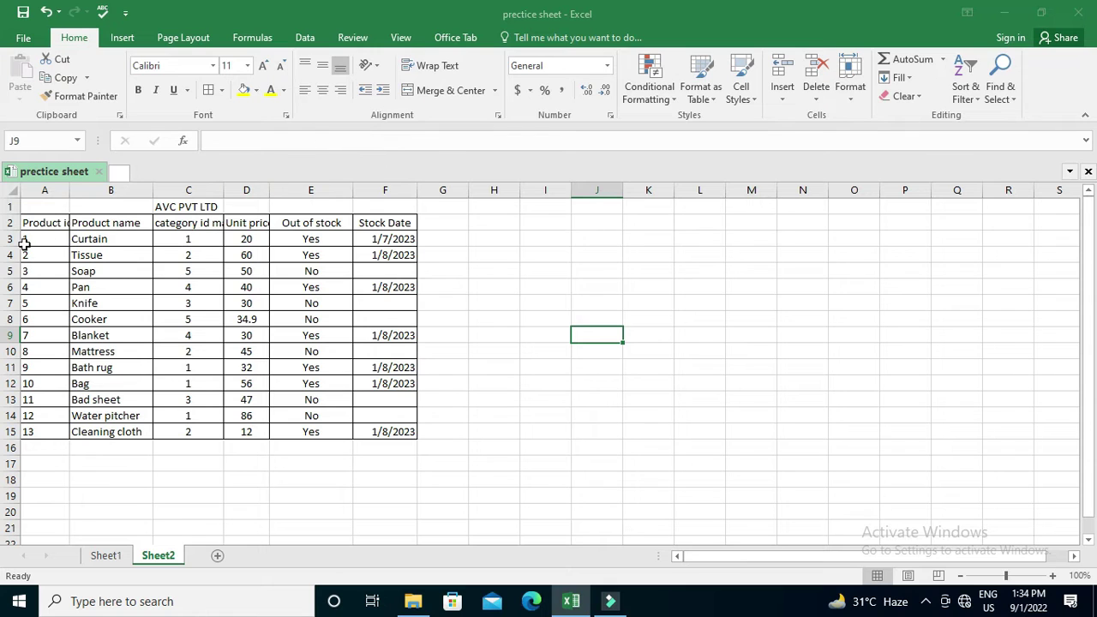
Middle-align cell A3, and try right and center horizontal alignment on it before returning it to left alignment.
click(52, 239)
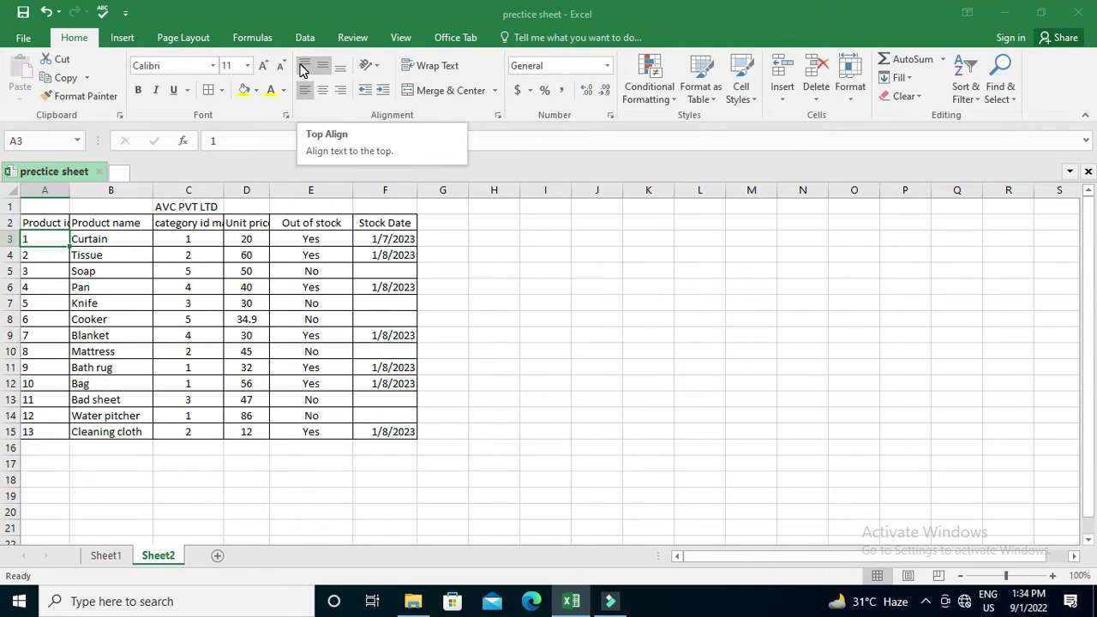
click(322, 67)
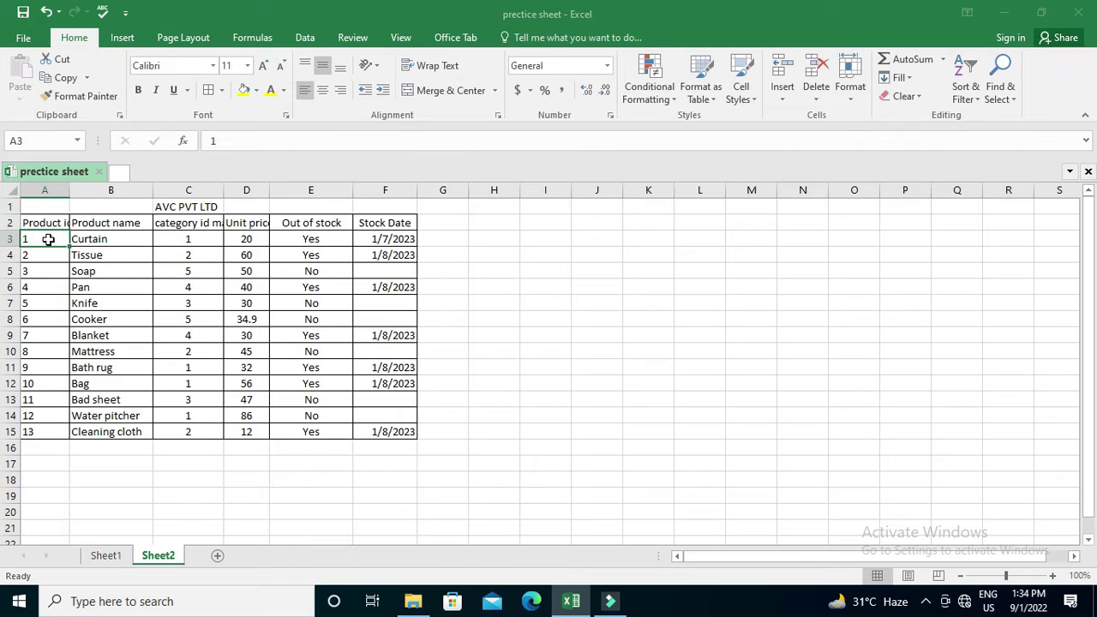
click(341, 99)
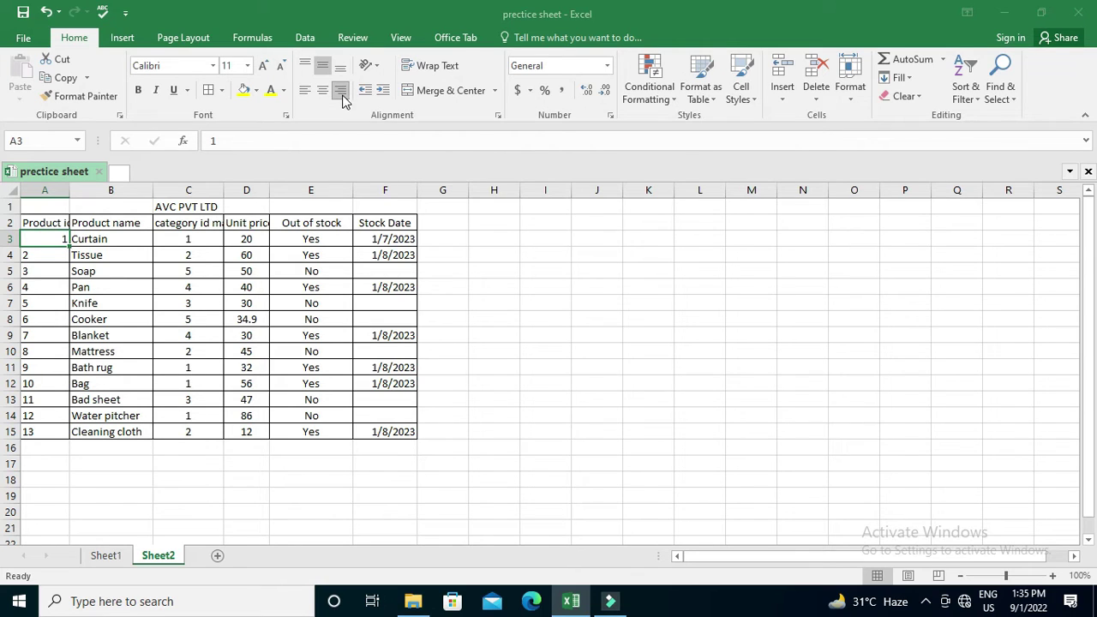
click(322, 91)
click(303, 94)
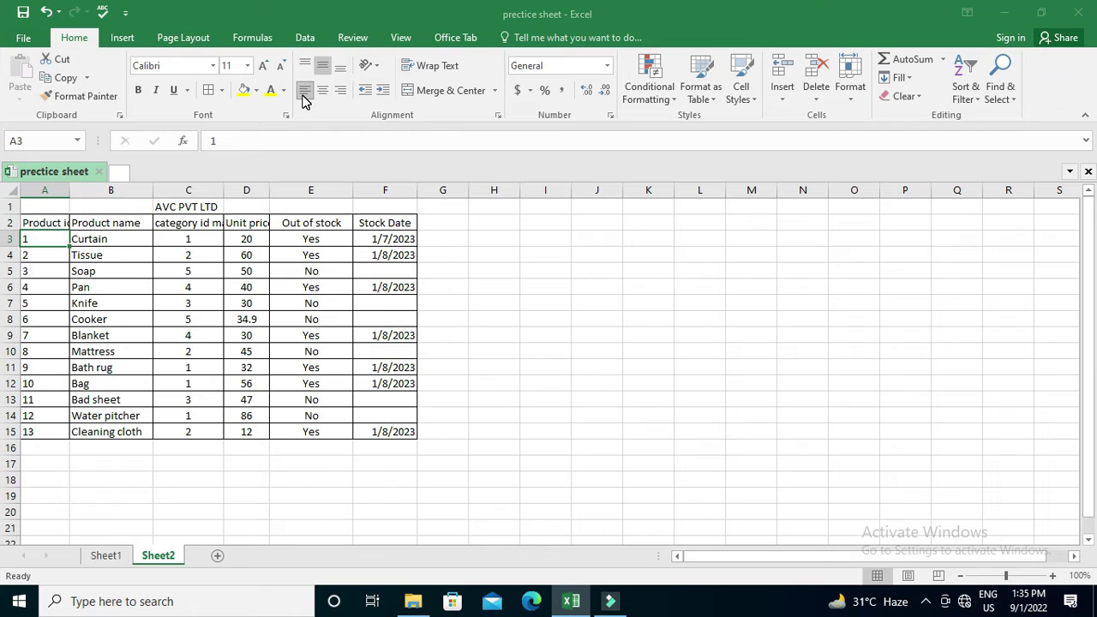
Try bottom and middle vertical alignment on cell A3 and finish with top alignment.
click(341, 74)
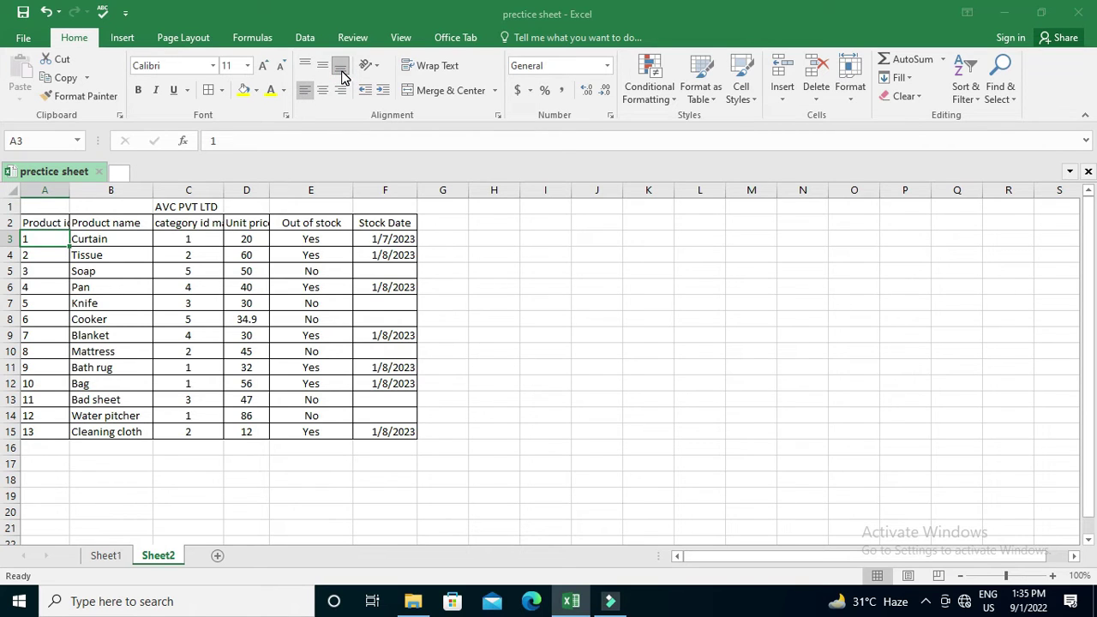
click(320, 67)
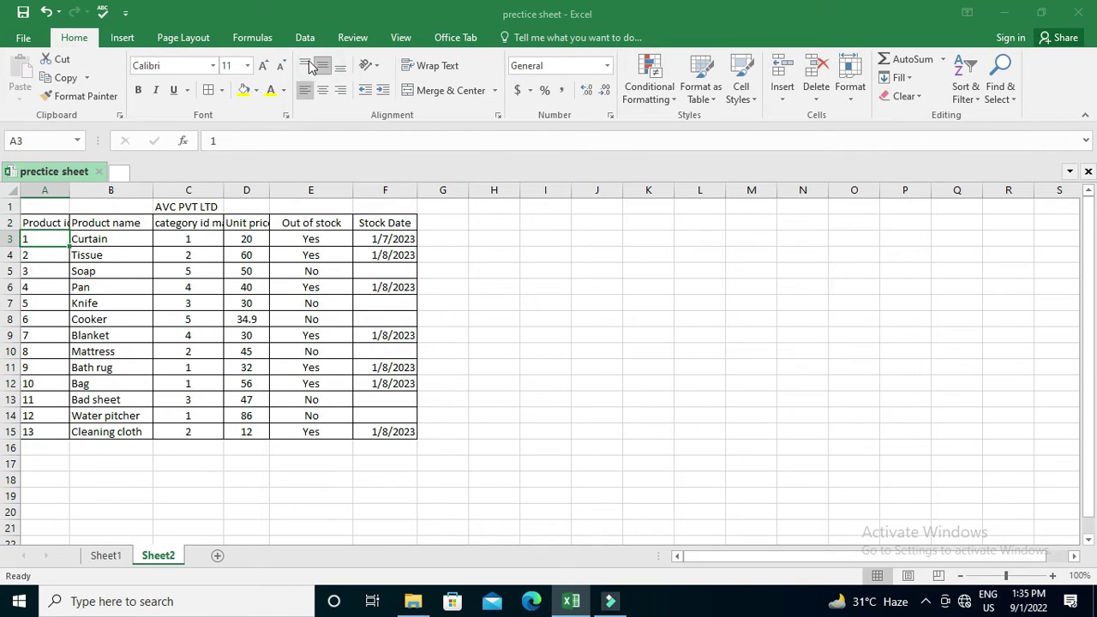
click(309, 65)
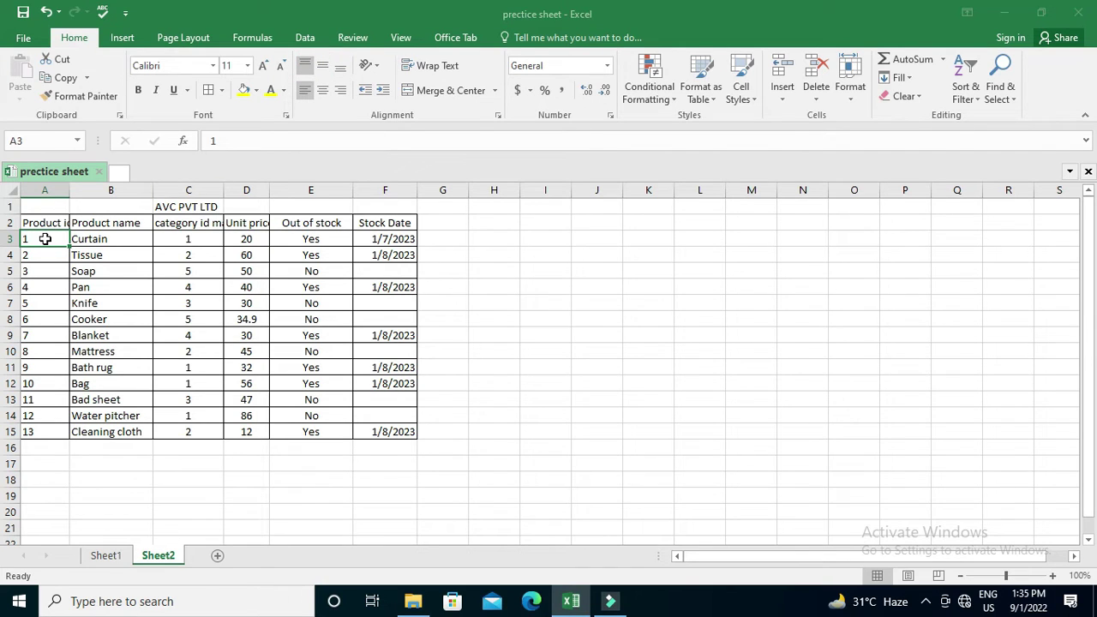
Angle the product ids in A3:A15 counterclockwise and switch them to Angle Clockwise.
drag(45, 239, 44, 399)
key(shift+Down)
key(shift+Down)
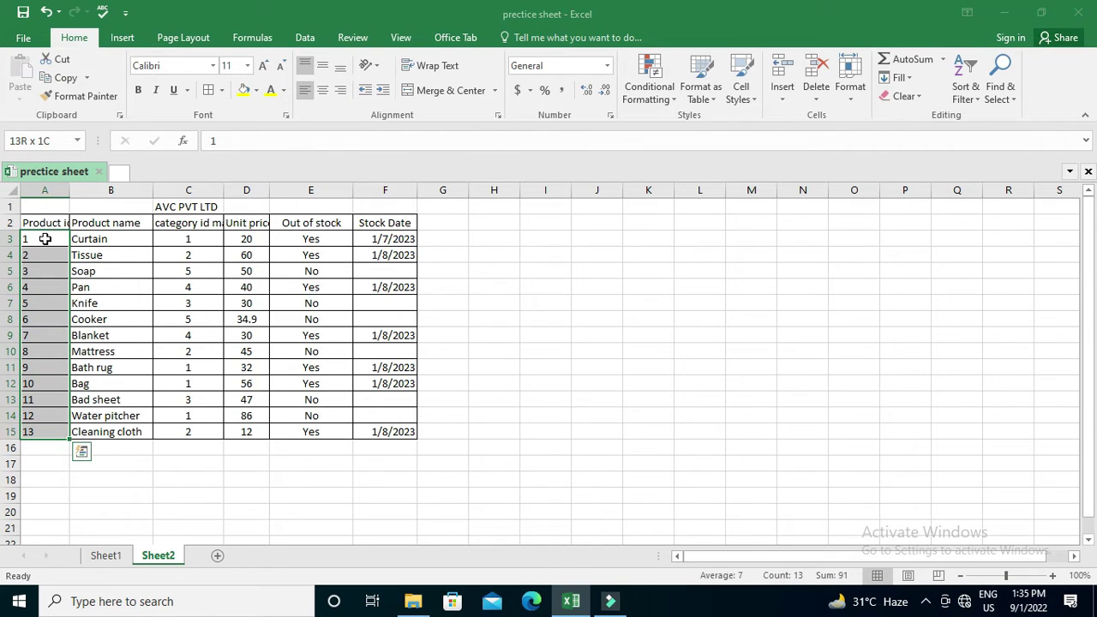
click(378, 68)
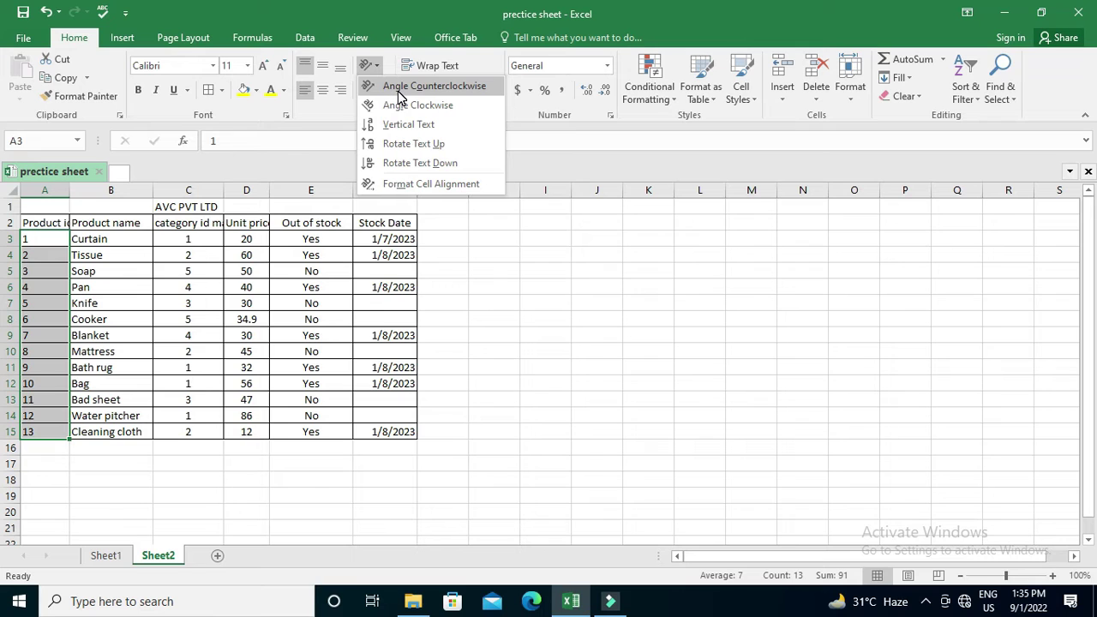
click(398, 89)
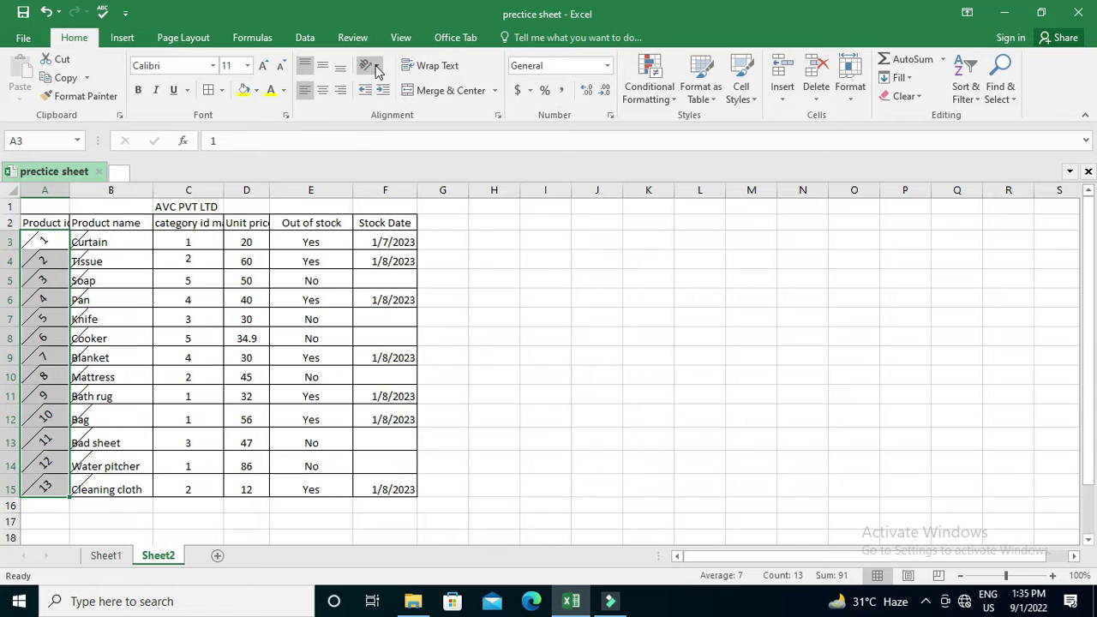
click(375, 67)
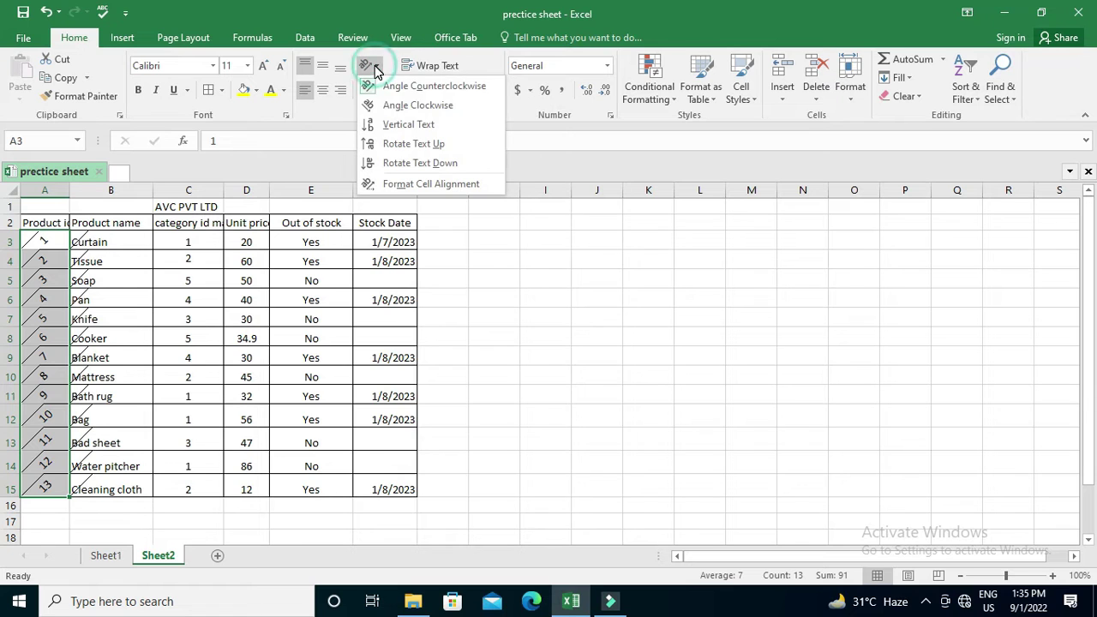
click(418, 105)
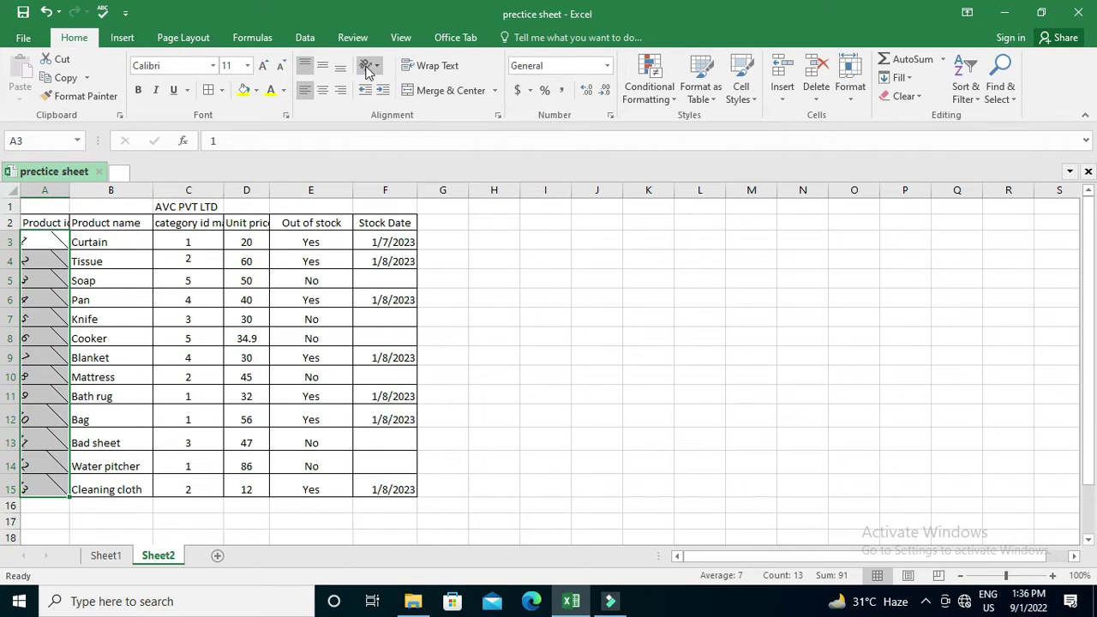
Return the product ids in A3:A15 to Angle Counterclockwise and switch that off to restore horizontal text.
click(367, 66)
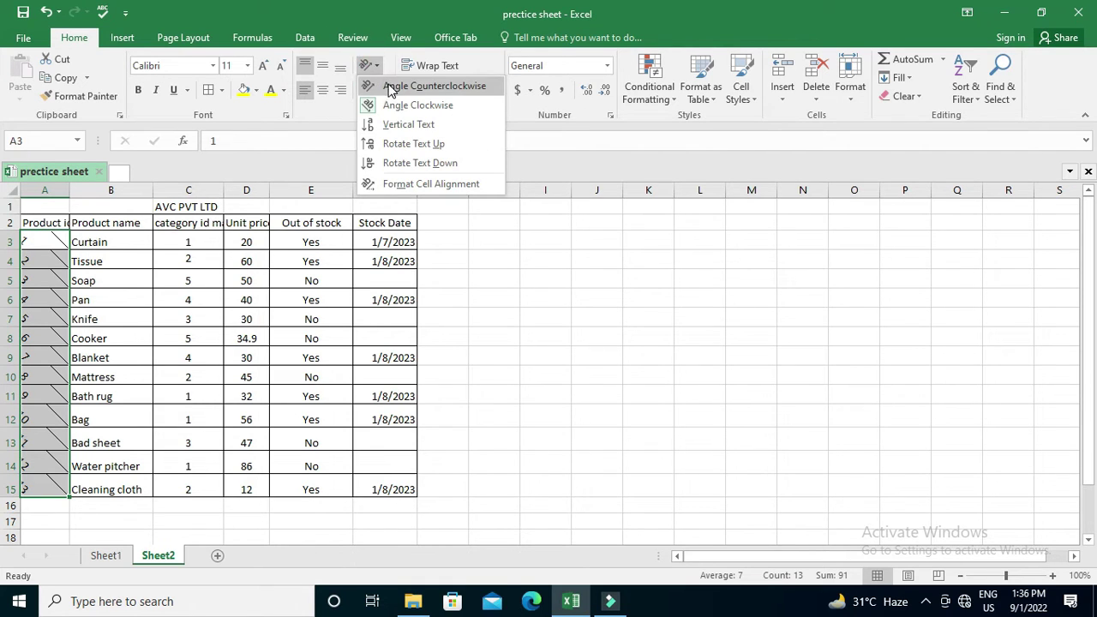
click(383, 86)
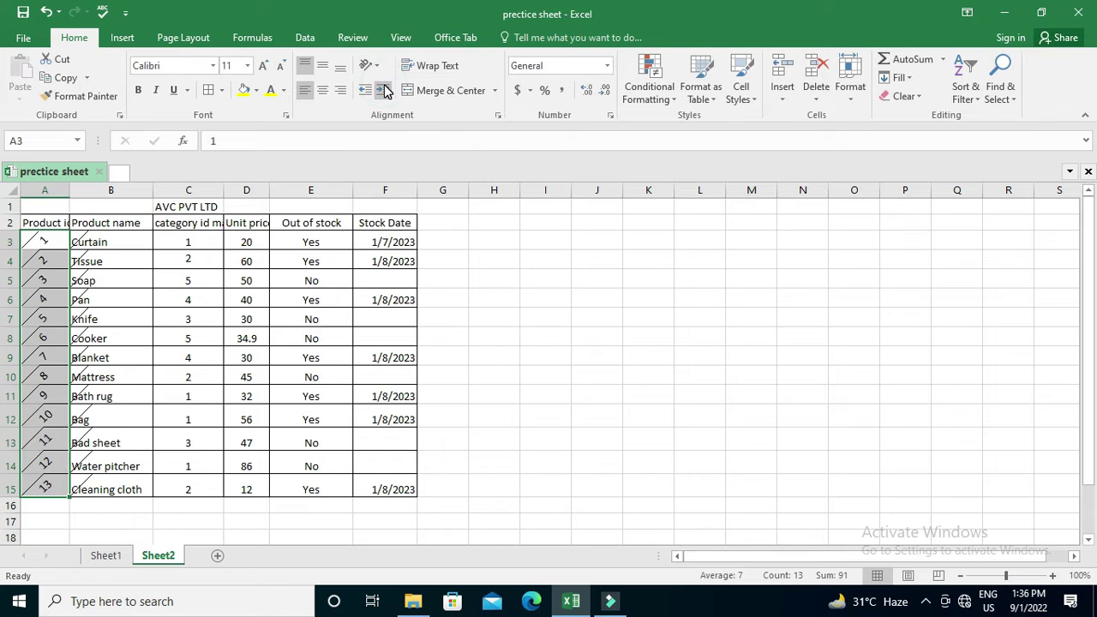
click(369, 65)
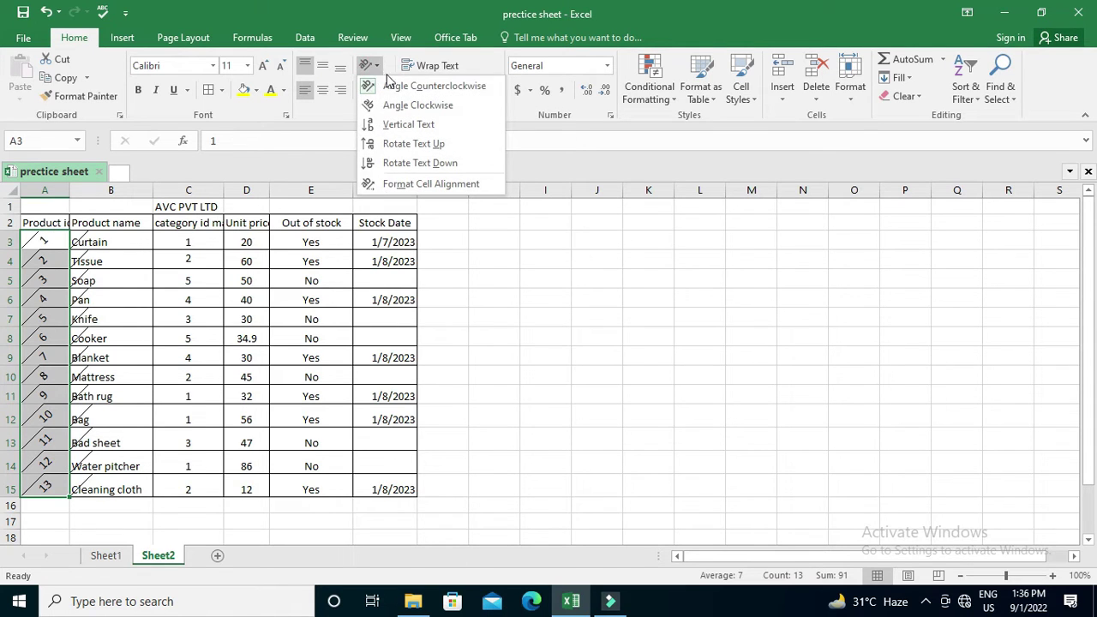
click(393, 86)
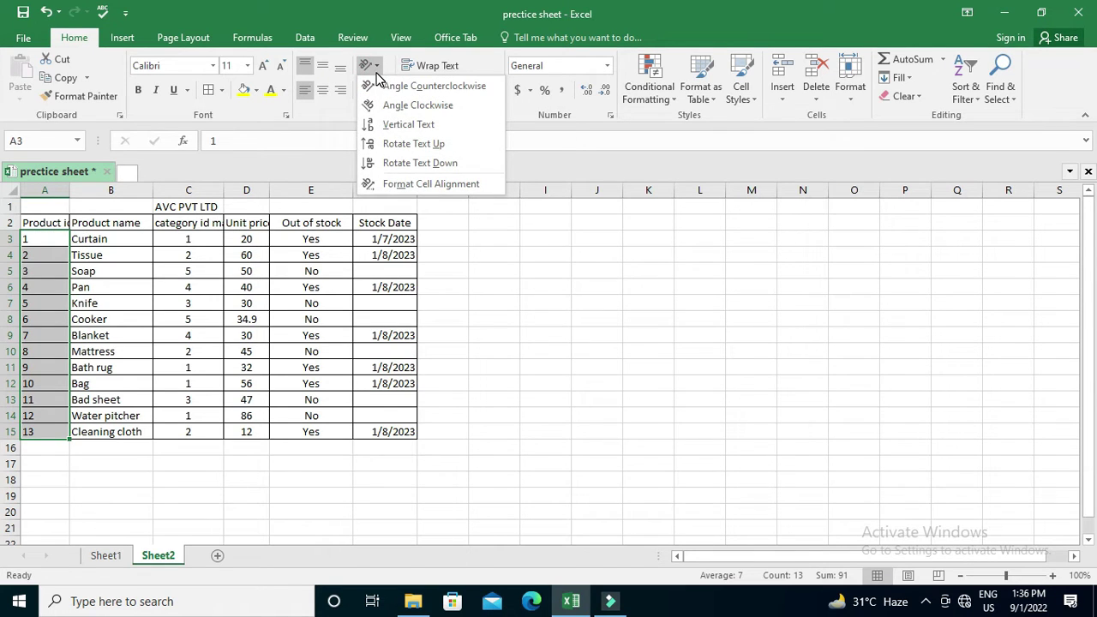
click(554, 341)
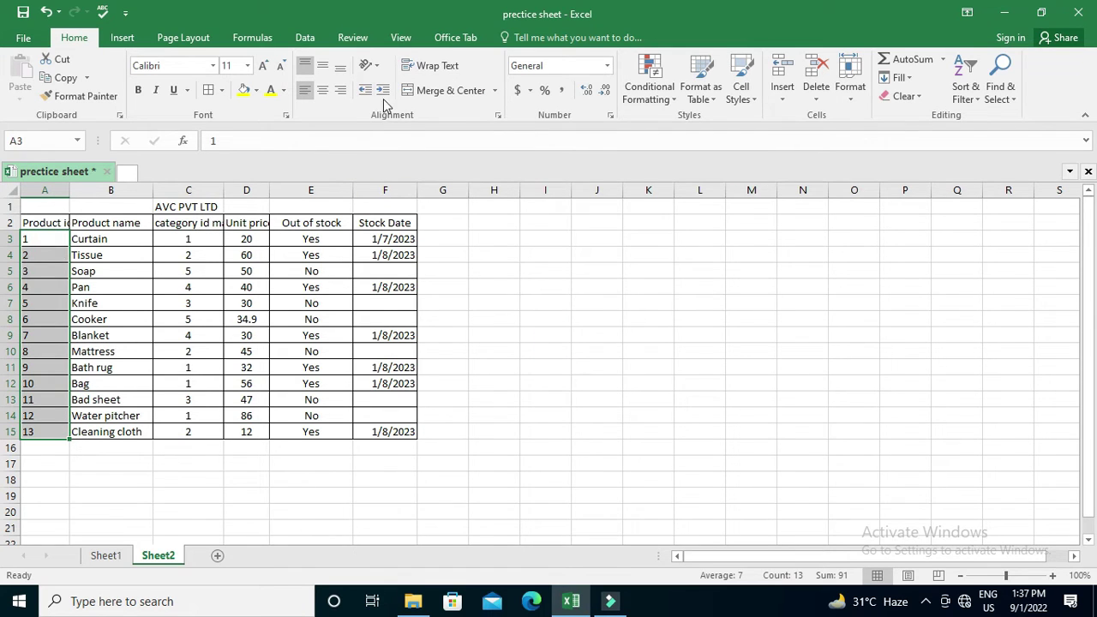
Increase the indent of the product ids in A3:A15 by three levels.
drag(40, 240, 41, 241)
key(shift+Down)
key(shift+Down)
key(shift+Down)
key(shift+Down)
key(shift+Down)
key(shift+Down)
key(shift+Down)
key(shift+Down)
key(shift+Down)
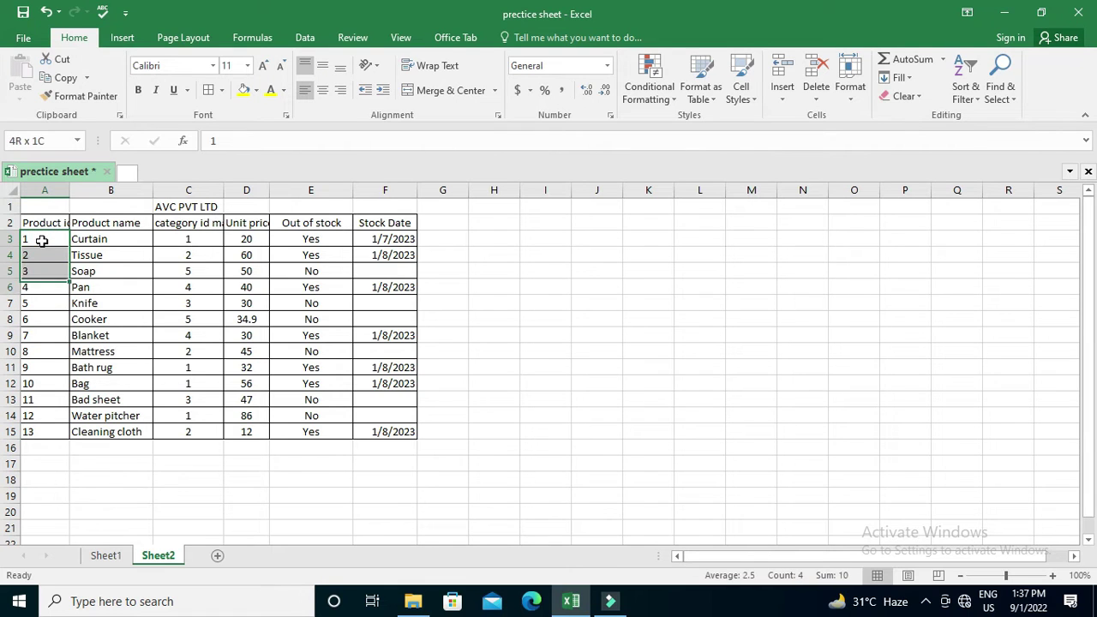
key(shift+Down)
key(shift+Down)
key(shift+Down)
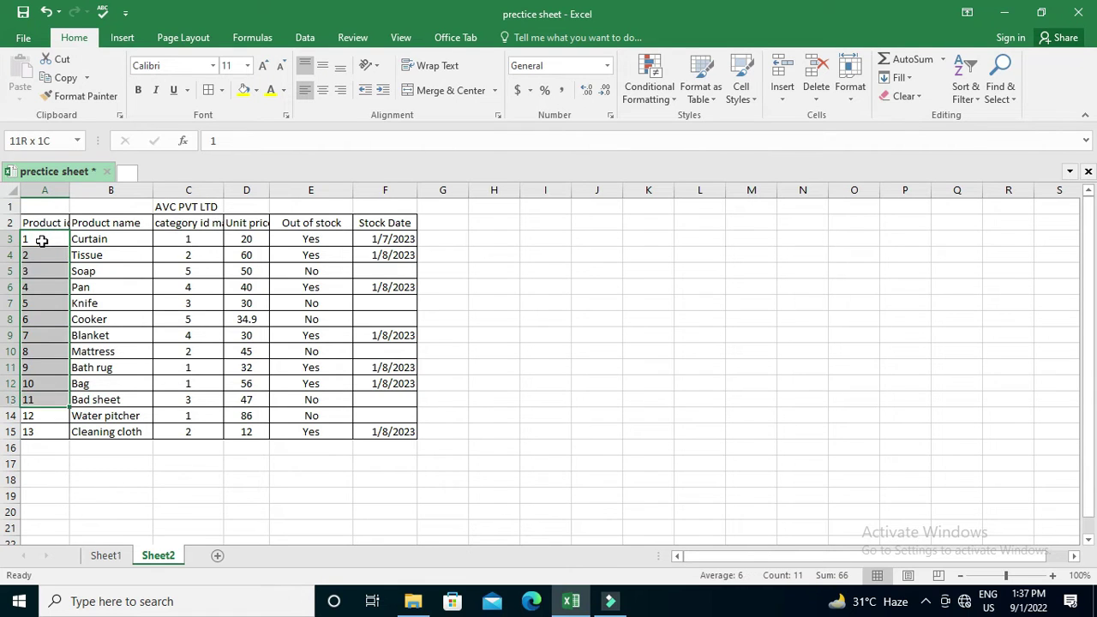
click(384, 91)
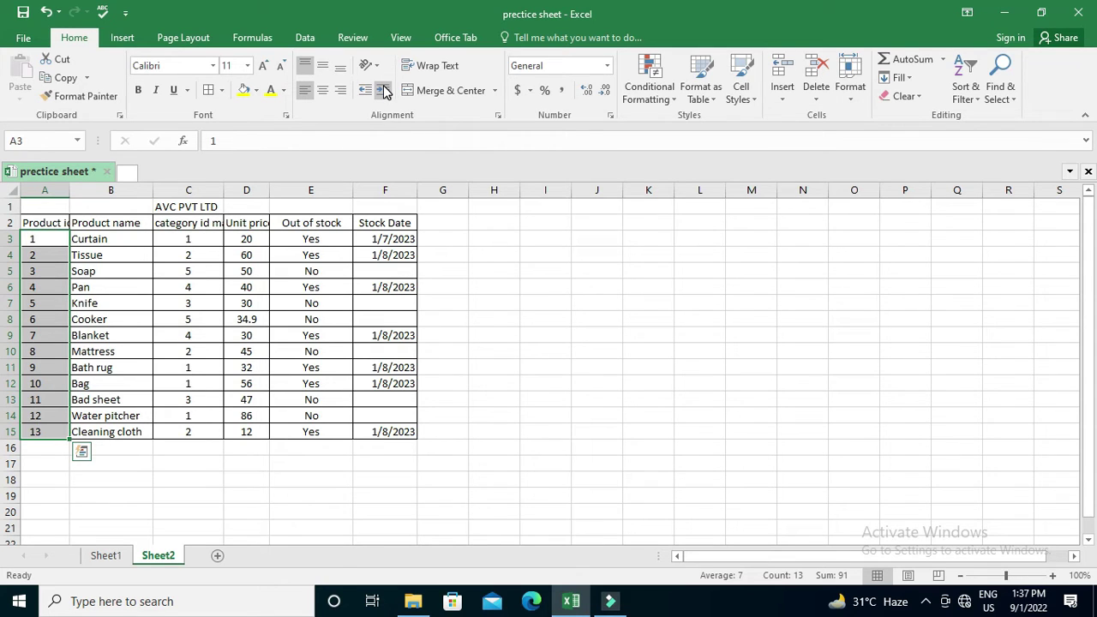
click(383, 92)
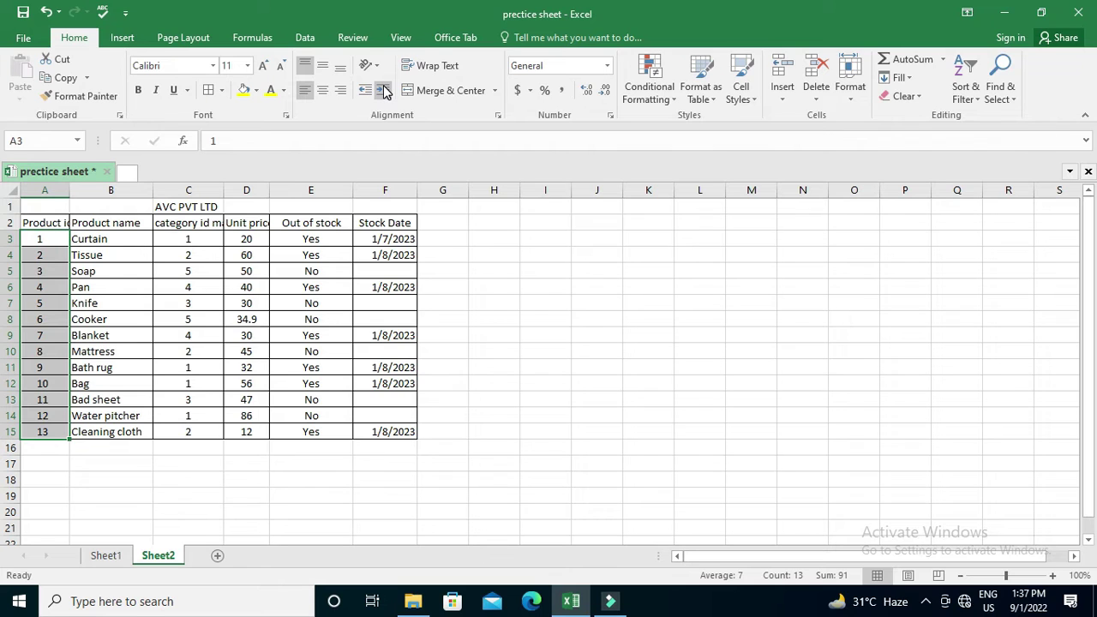
click(383, 92)
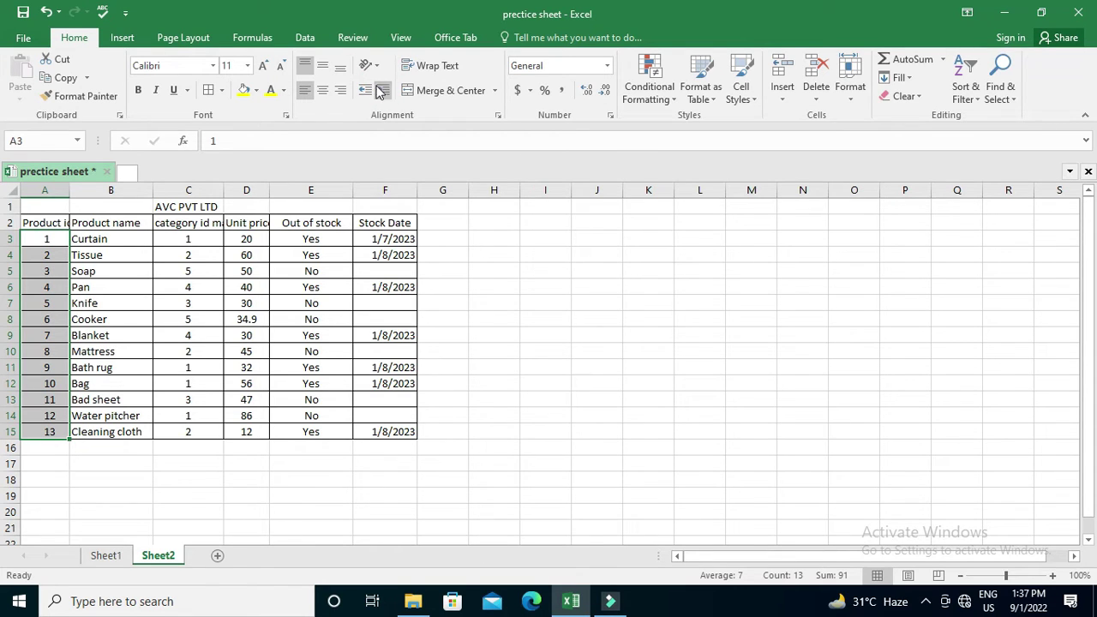
Decrease the indent of the product ids in A3:A15 back to the cell edge and deselect them.
click(364, 92)
click(364, 93)
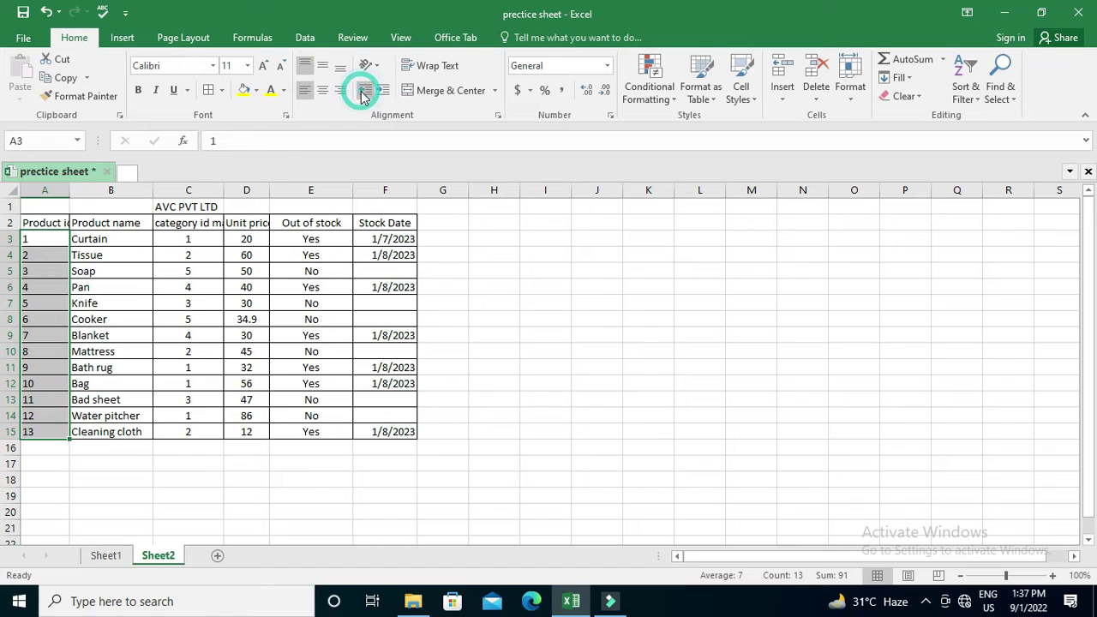
click(562, 302)
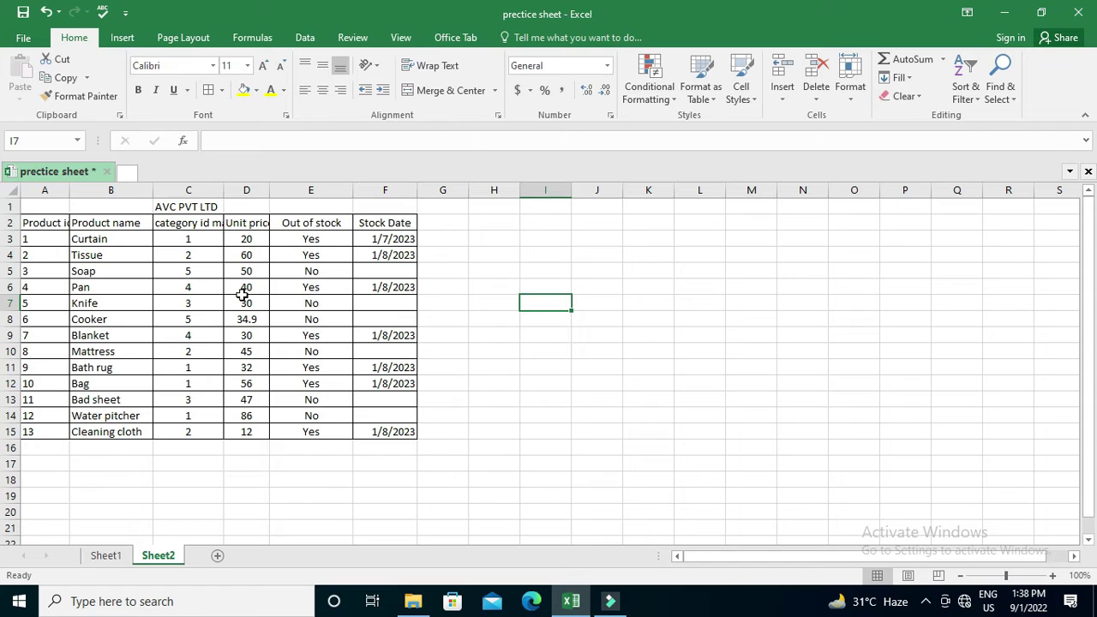
Apply Wrap Text to the header cells A2:F2.
click(54, 223)
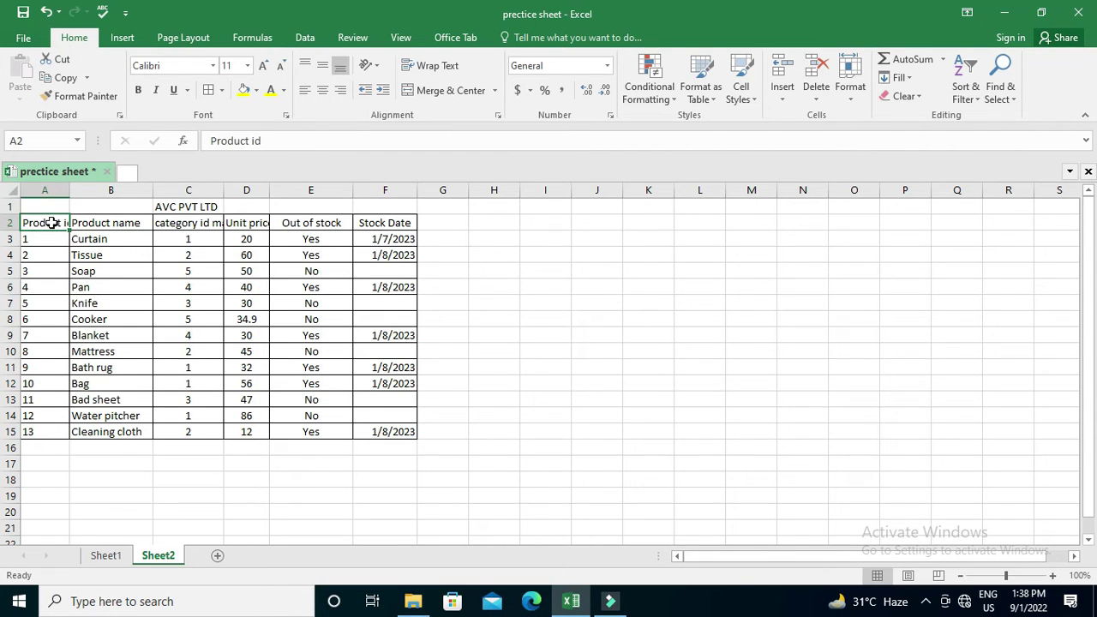
key(shift+Right)
key(shift+Right)
key(shift+Right)
key(shift+Right)
key(shift+Right)
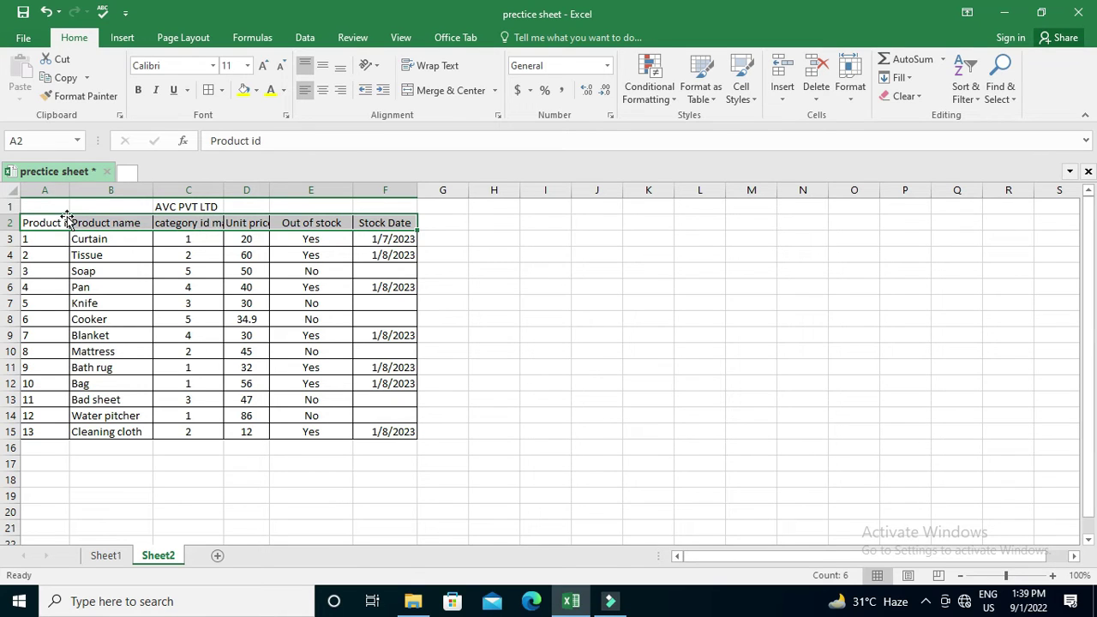
click(435, 69)
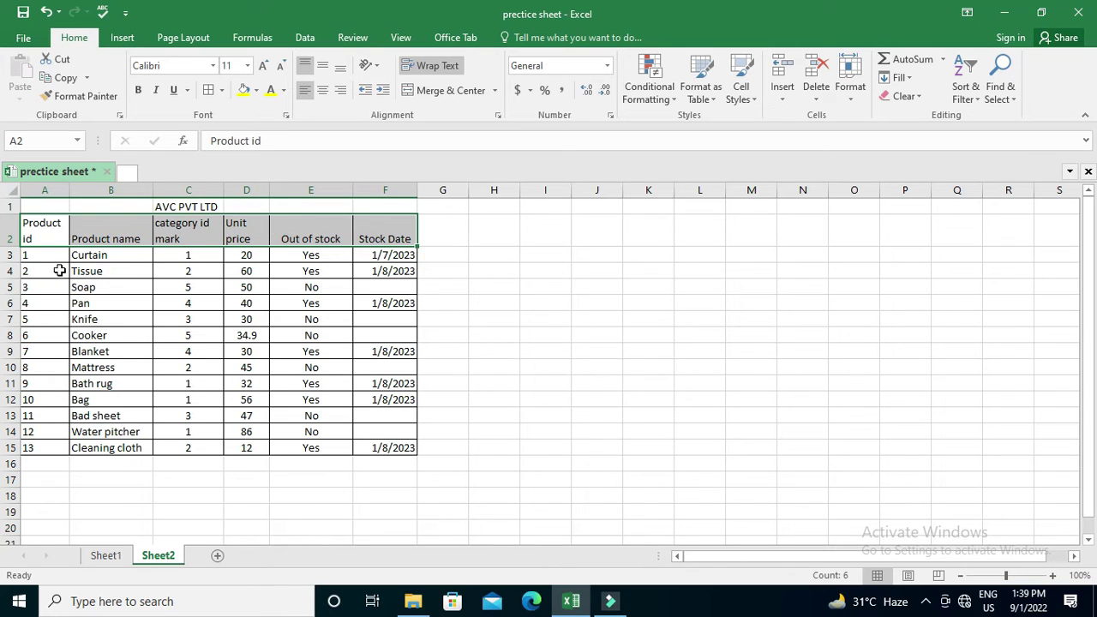
Reselect the header cells A2:F2 and remove their text wrapping.
click(42, 237)
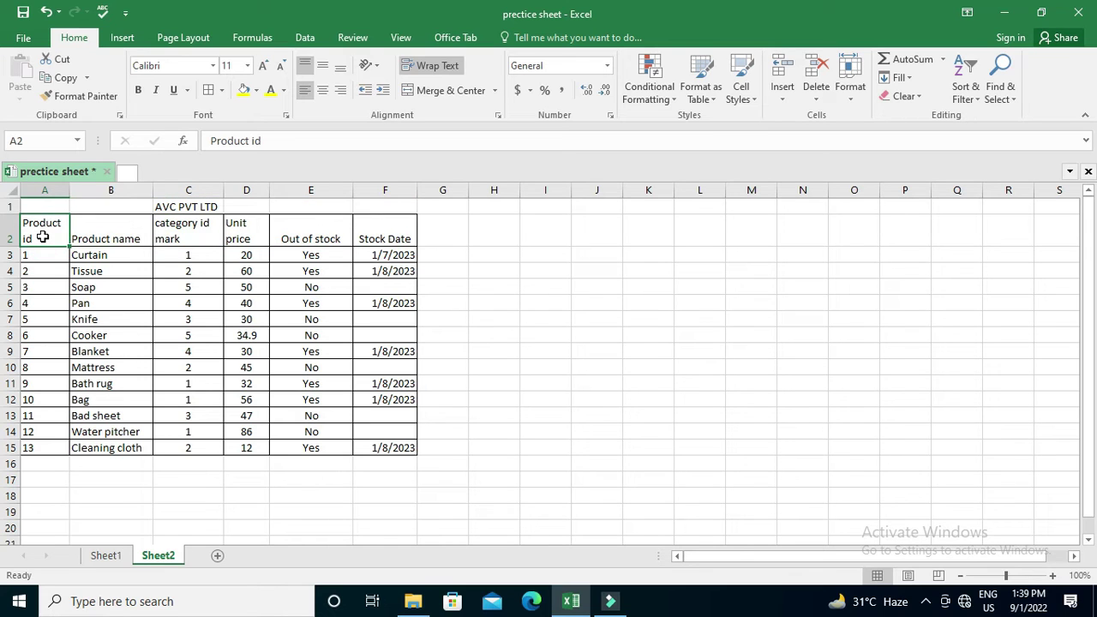
key(shift+Right)
key(shift+Right)
key(shift+Right)
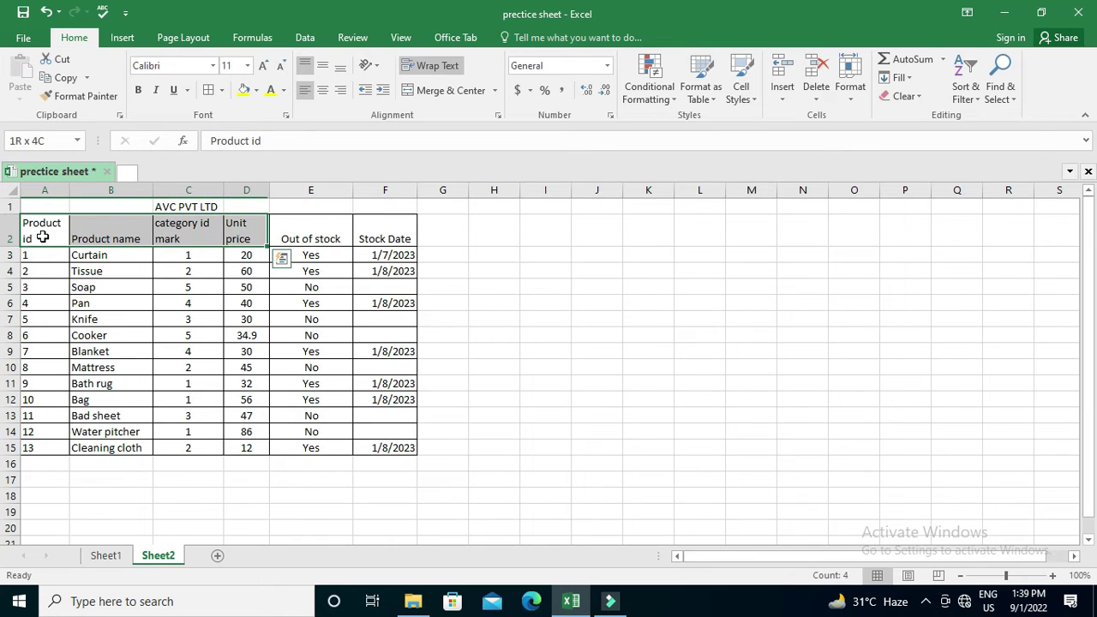
key(shift+Right)
key(shift+Right)
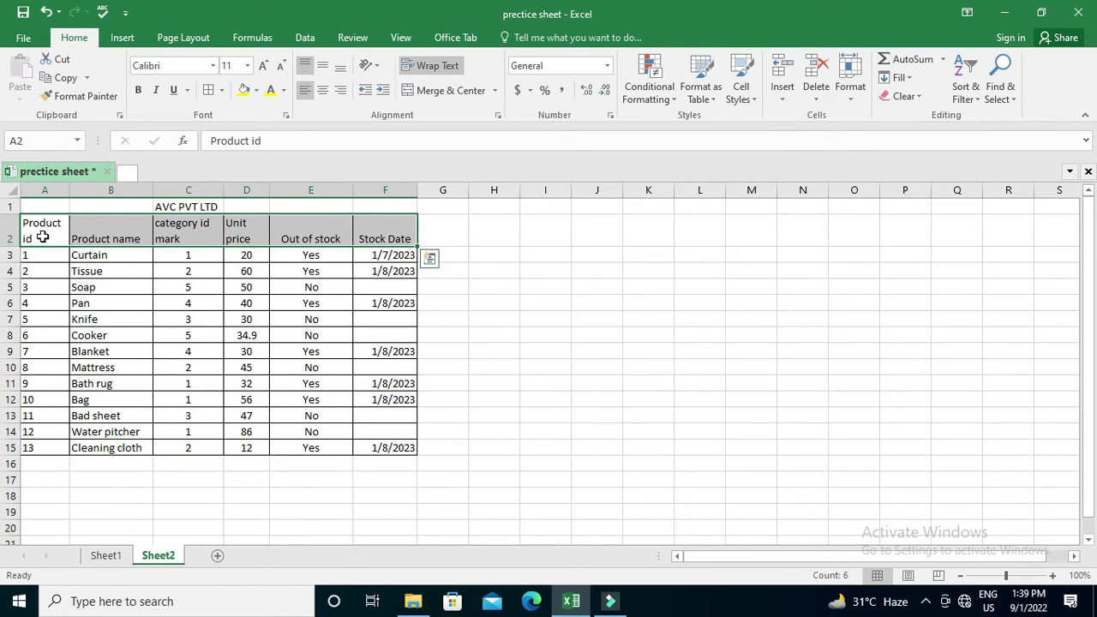
key(alt+h)
key(w)
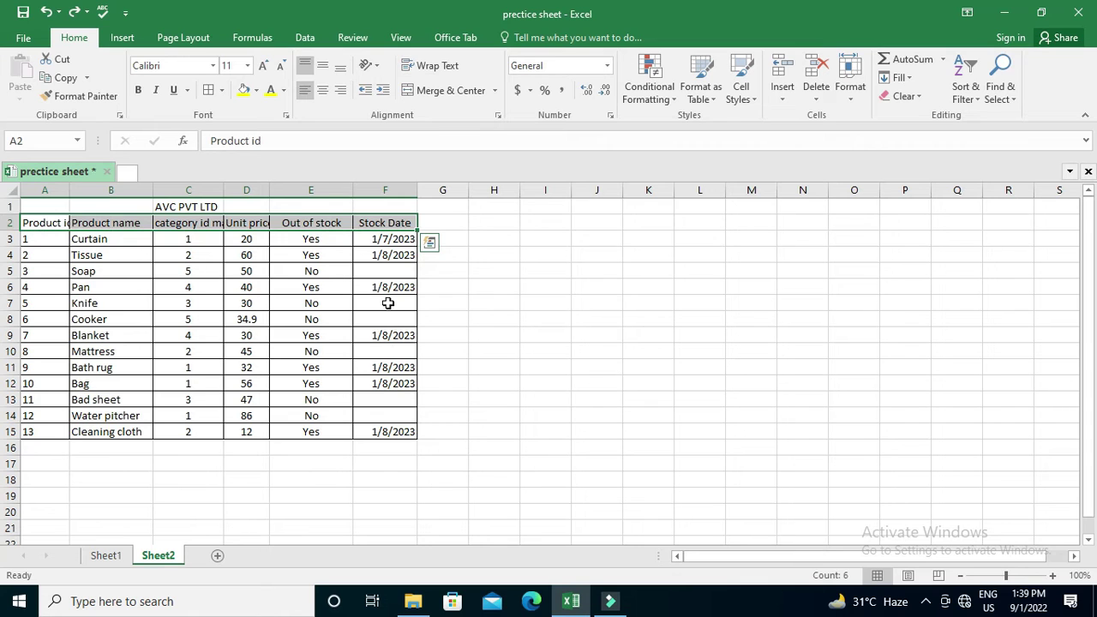
Apply Shrink to fit to the header cells A2:F2 through the cell alignment settings.
click(498, 116)
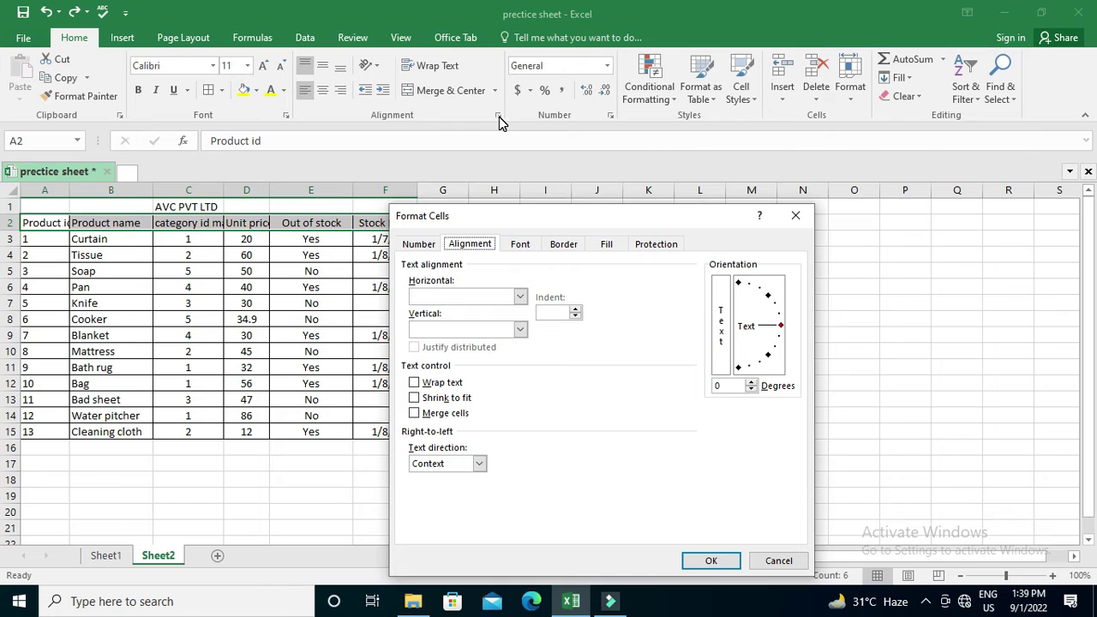
click(472, 239)
click(415, 399)
click(711, 561)
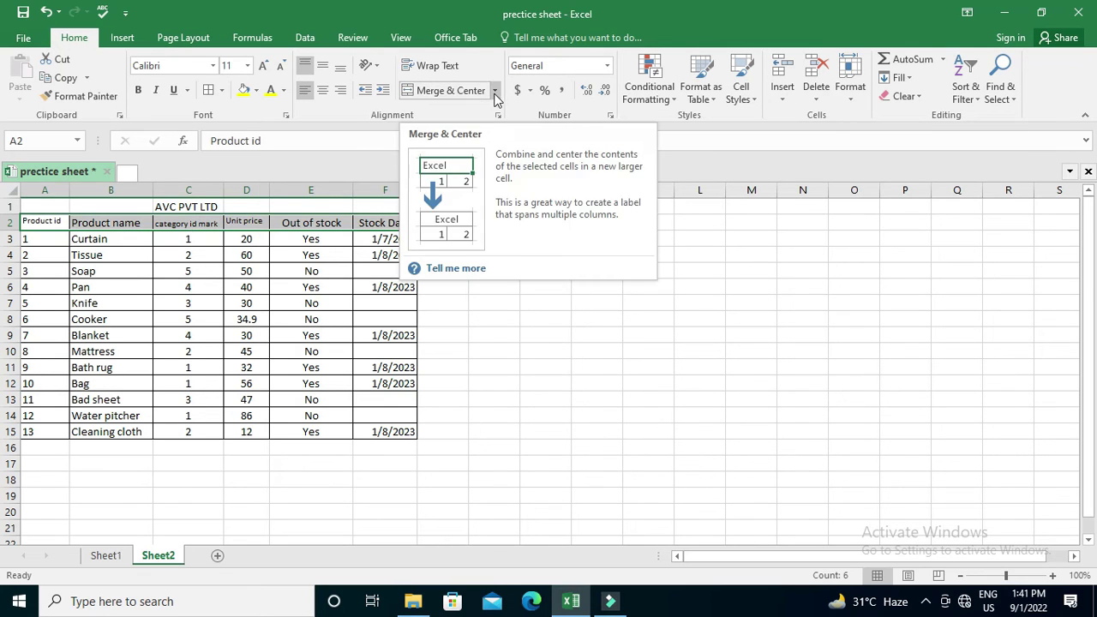
click(567, 213)
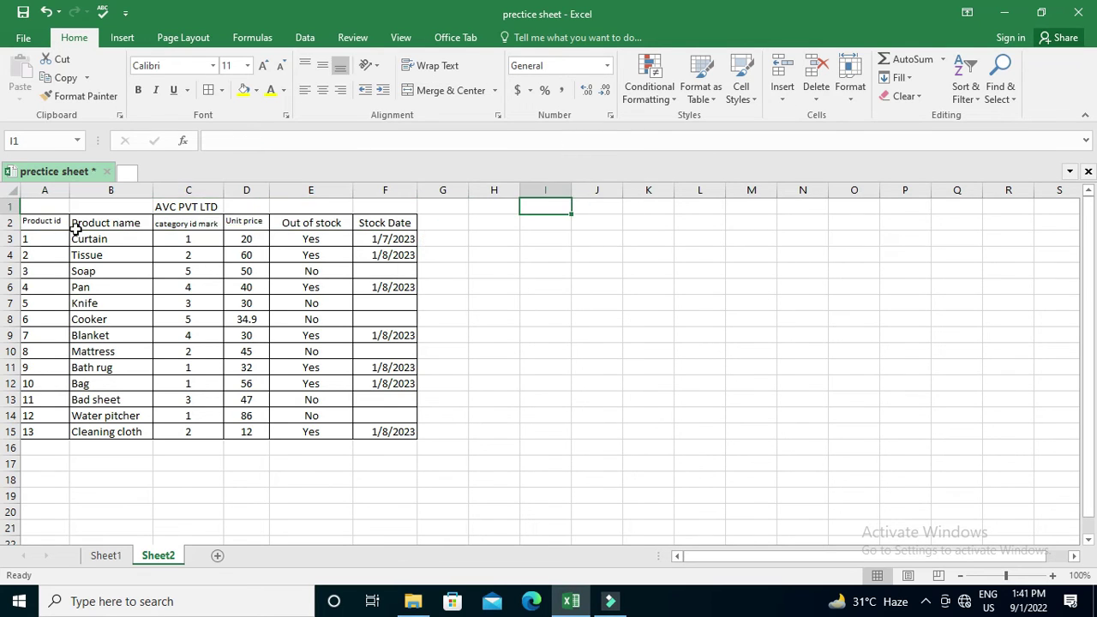
Apply Unmerge Cells to the title row A1:F1 and select the title cell C1.
drag(38, 206, 385, 207)
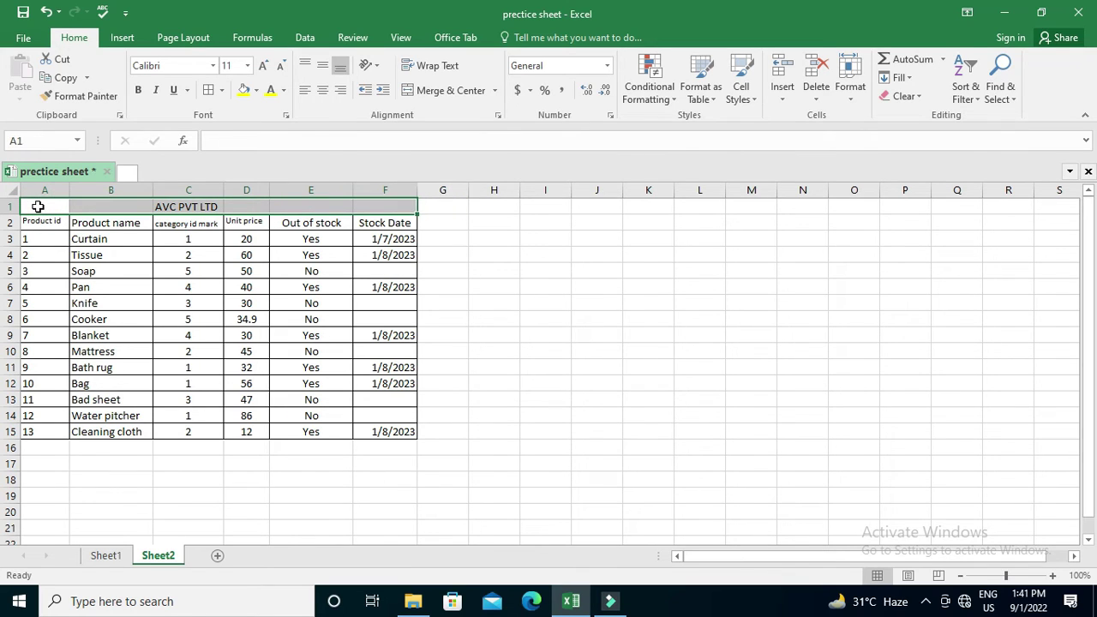
click(494, 98)
click(456, 171)
click(176, 210)
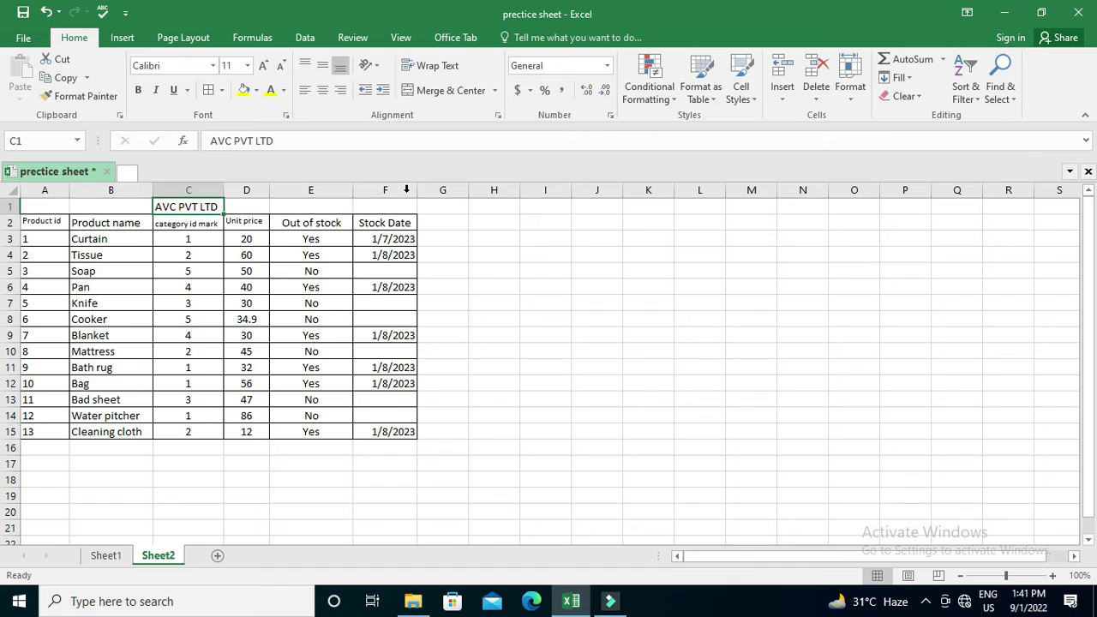
Widen the Stock Date column F and the Out of stock column E.
drag(416, 189, 454, 189)
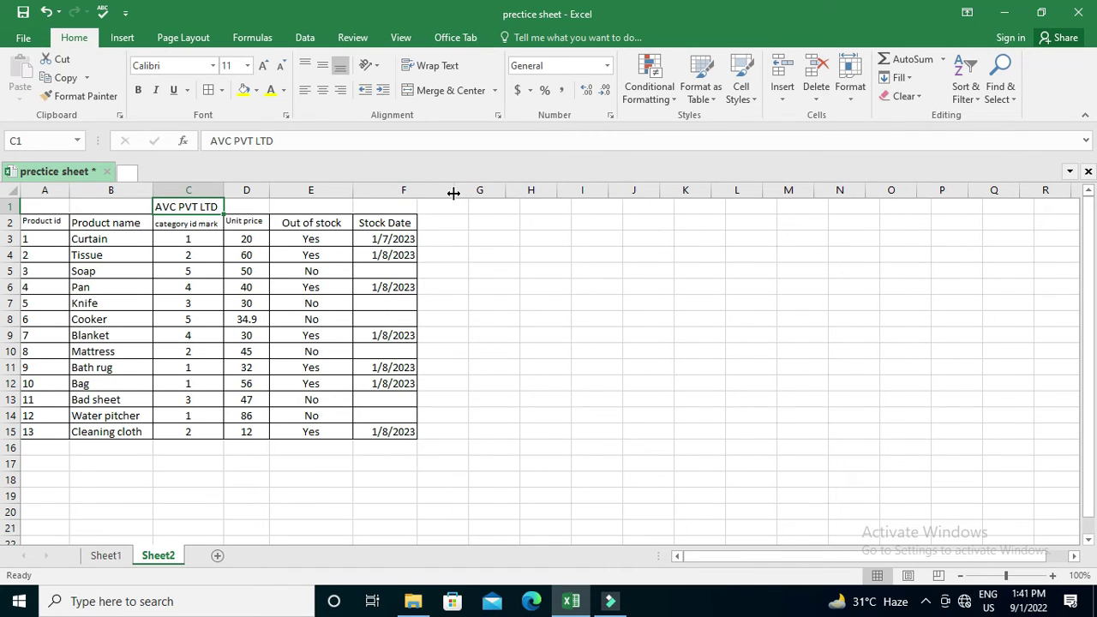
drag(353, 189, 376, 189)
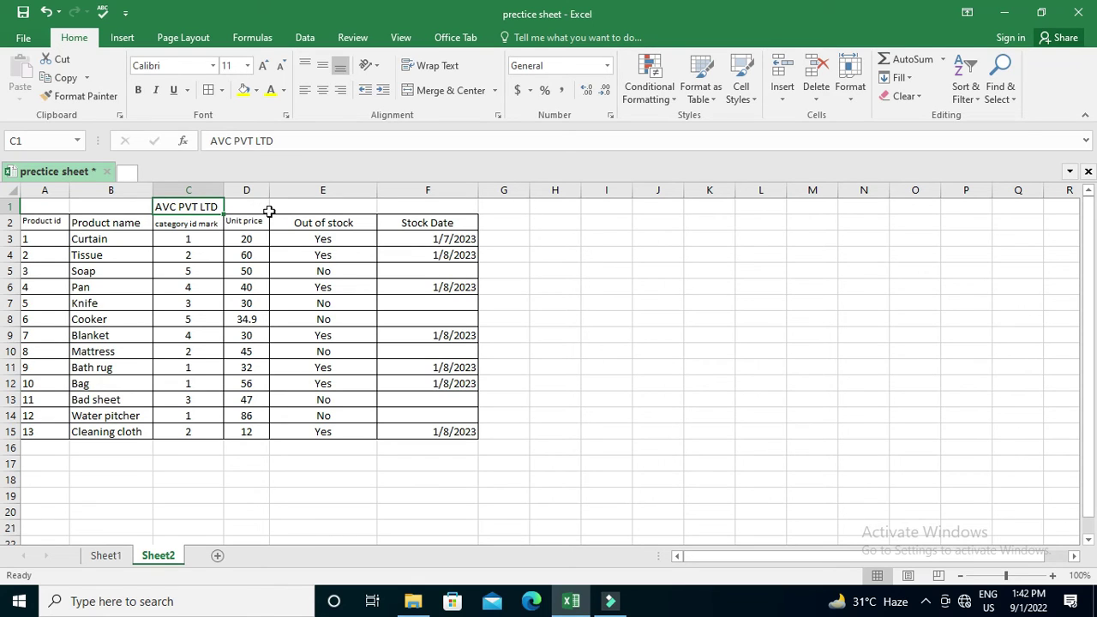
Merge and center the AVC PVT LTD title across A1:F1.
click(63, 208)
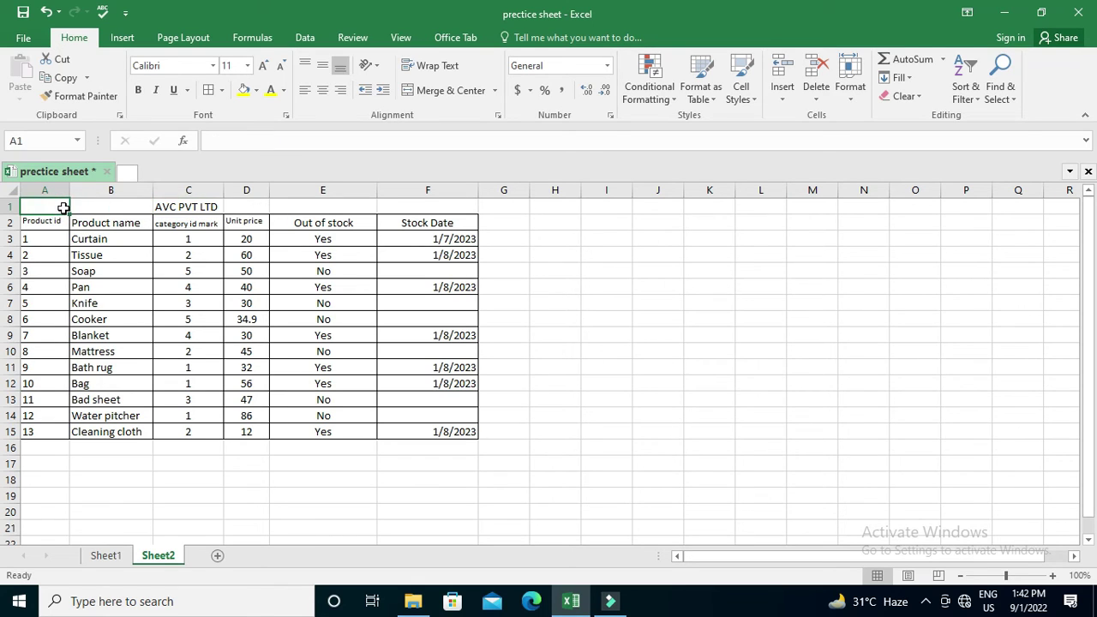
key(shift+Right)
key(shift+Right)
key(shift+Right)
key(shift+Right)
key(shift+Right)
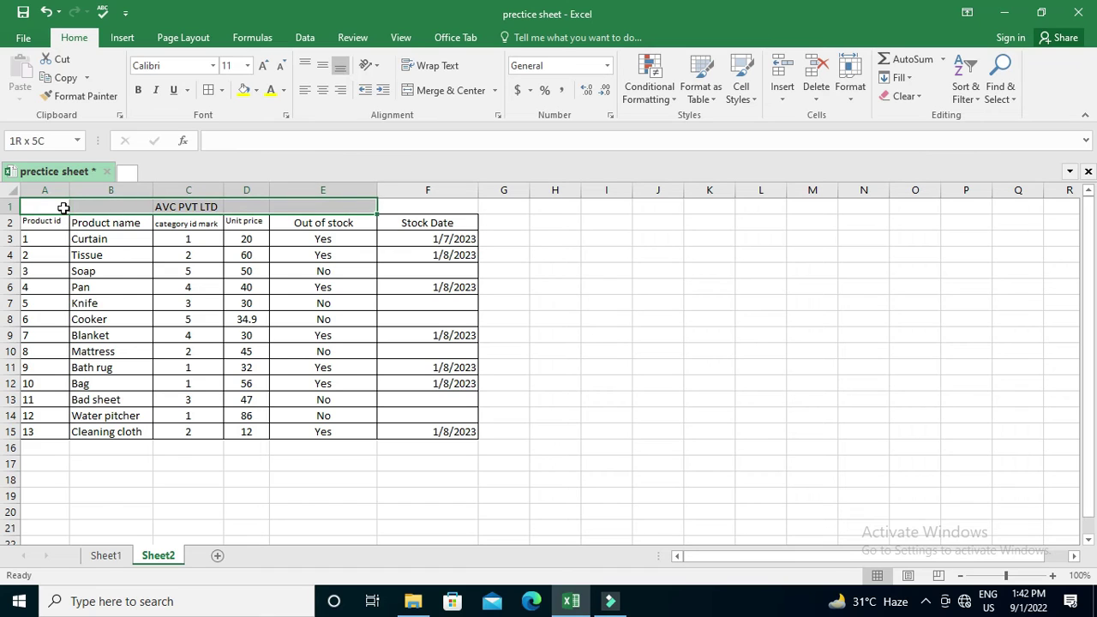
click(495, 92)
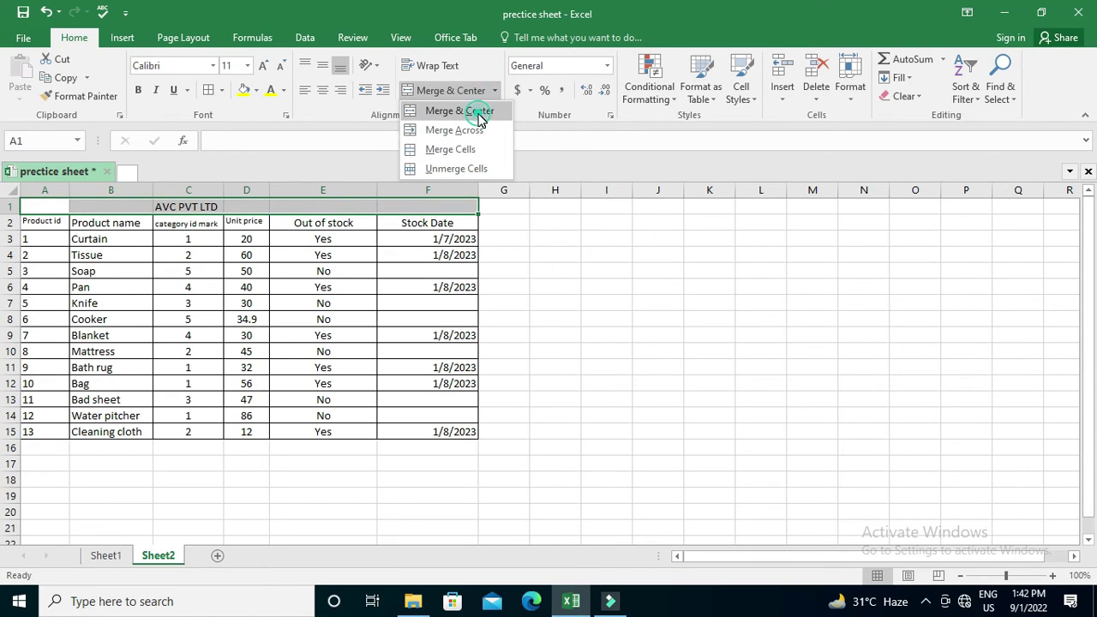
click(478, 111)
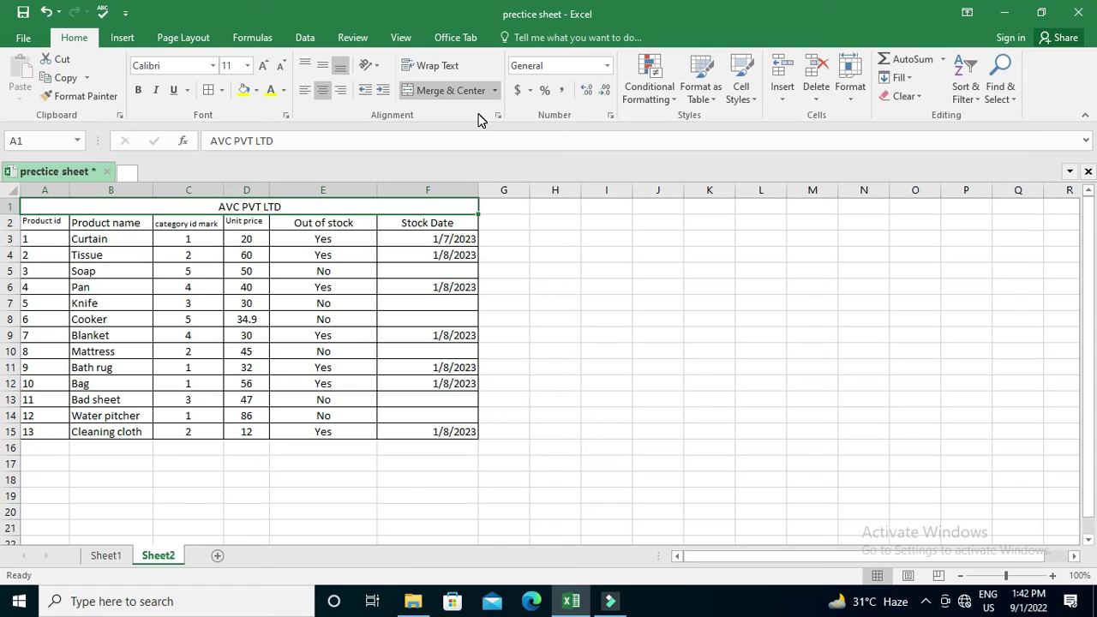
Widen columns F and E further beneath the merged title.
drag(478, 191, 511, 196)
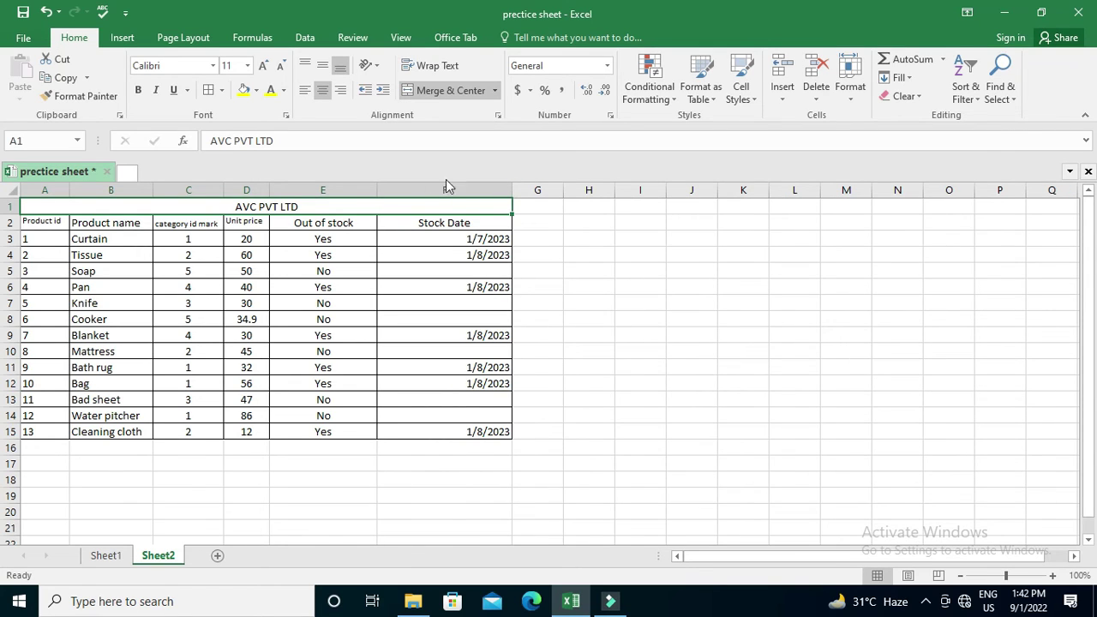
drag(375, 187, 410, 200)
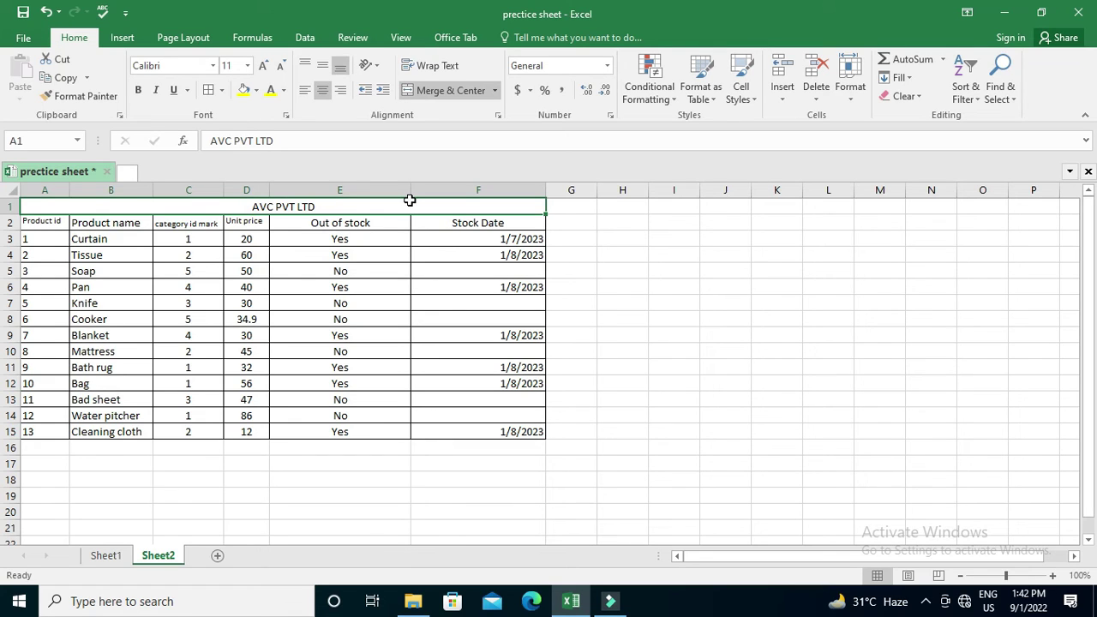
click(495, 90)
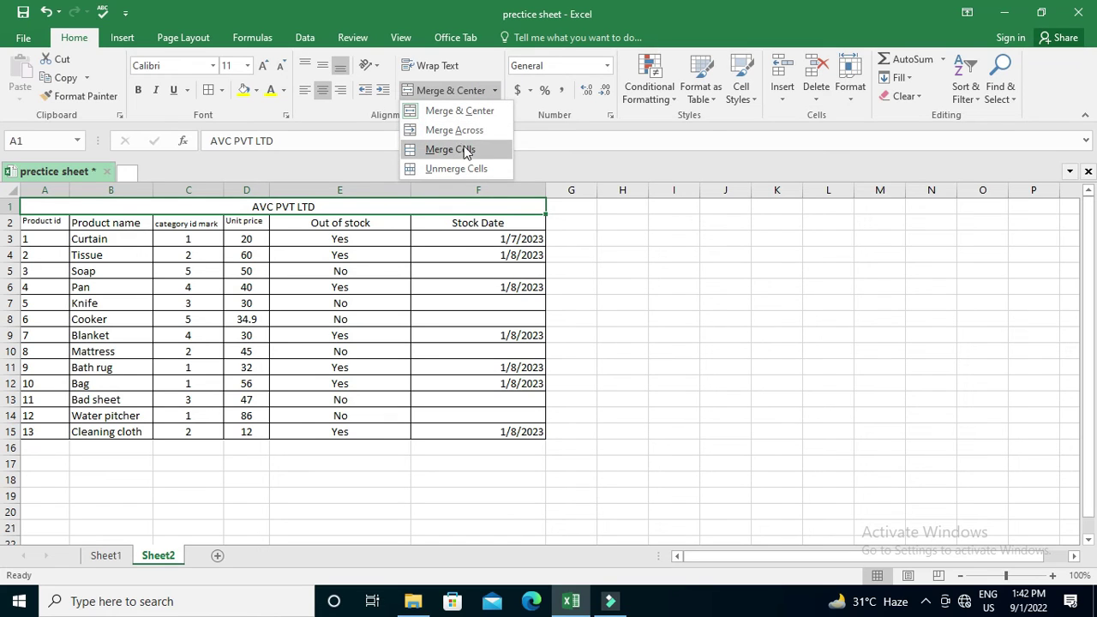
click(662, 318)
Enter the numbers 1, 2 and 3 in cells A17:A19 below the table.
click(67, 468)
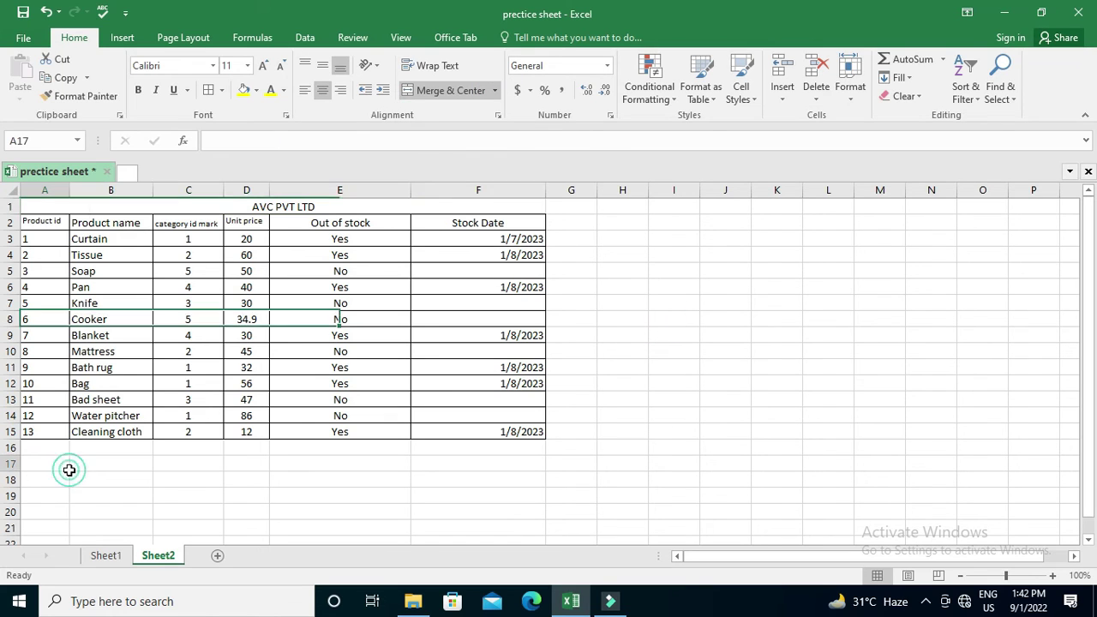
text(1)
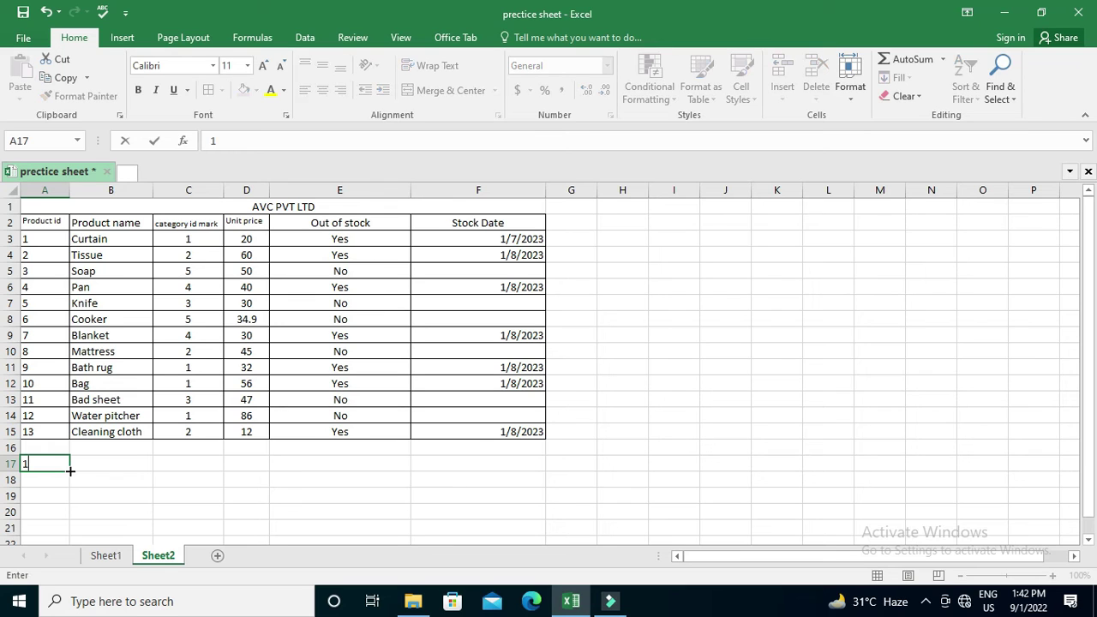
key(Return)
text(2)
key(Return)
text(3)
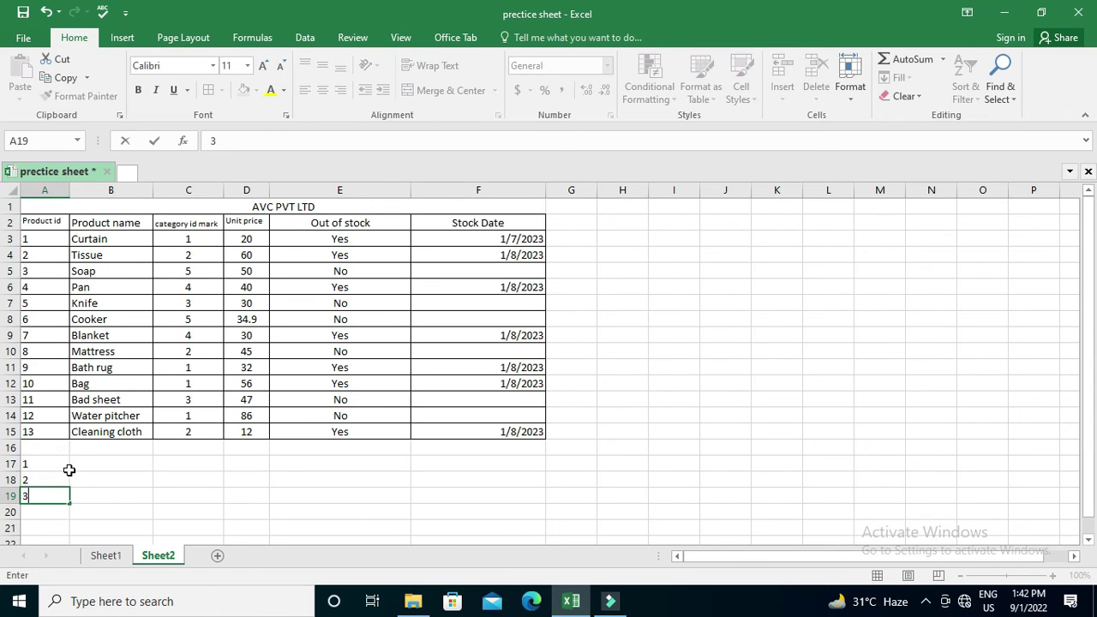
click(43, 468)
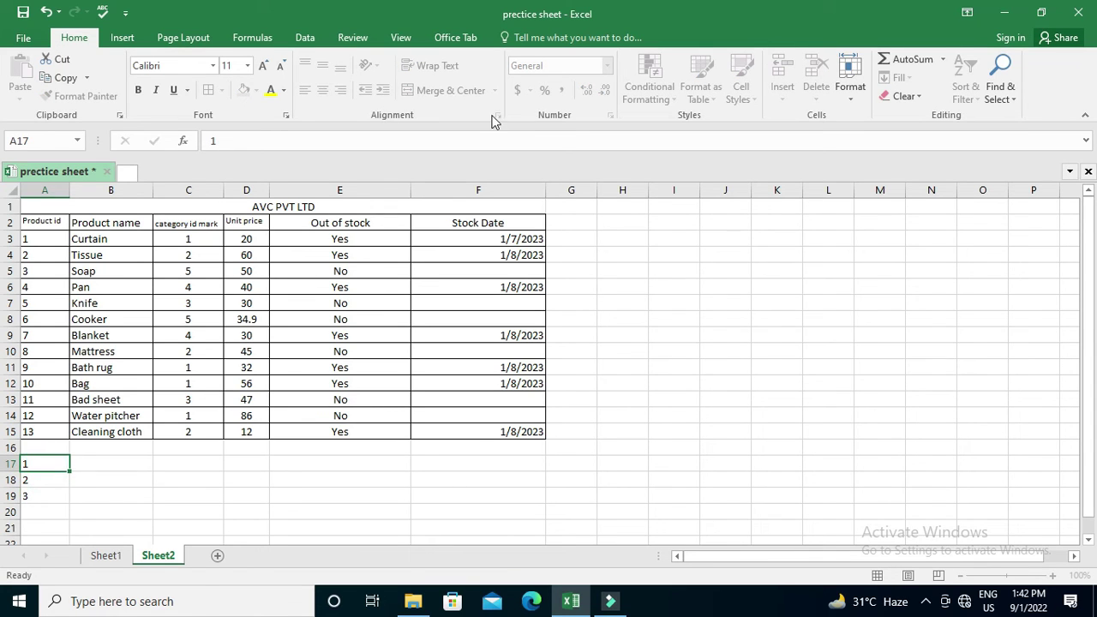
Apply Merge Across to A17:C20 and step through the merged rows down to row 19.
drag(54, 461, 202, 512)
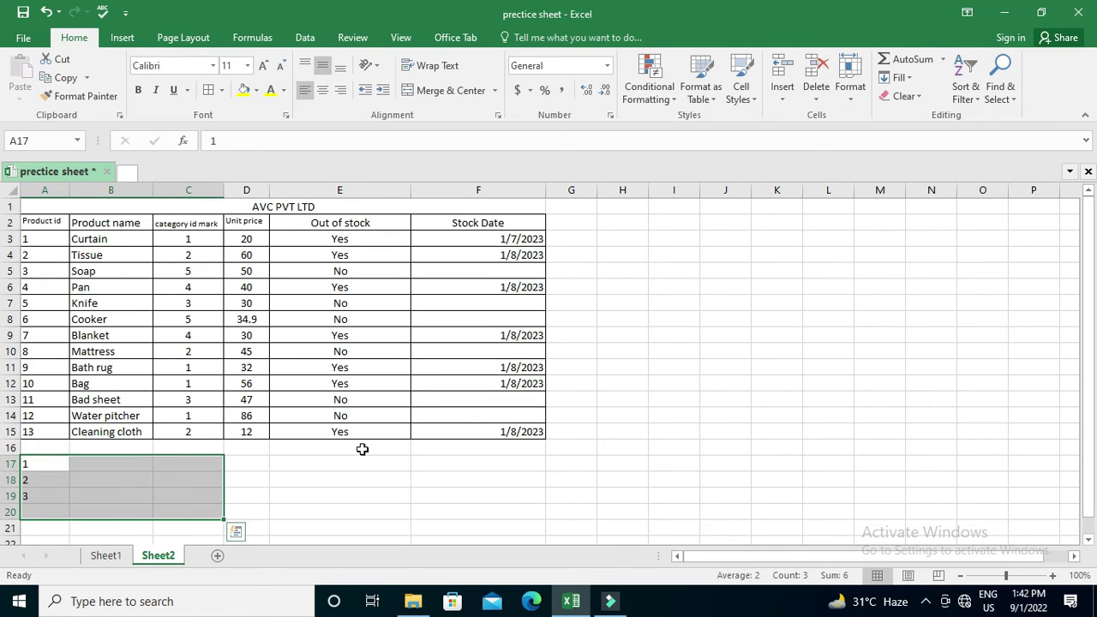
click(495, 91)
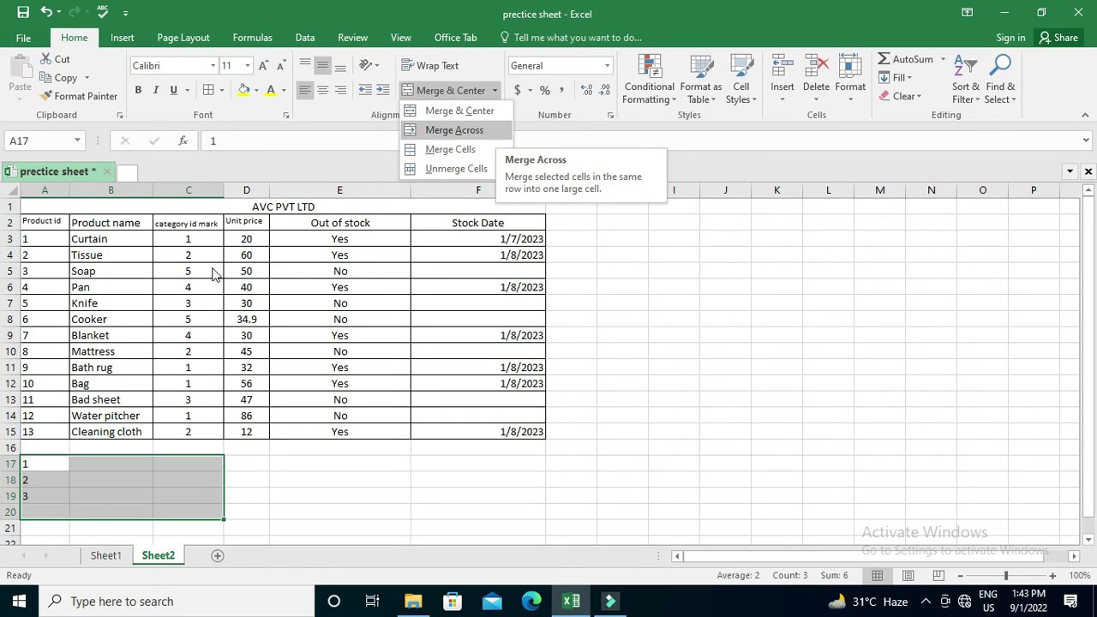
click(460, 129)
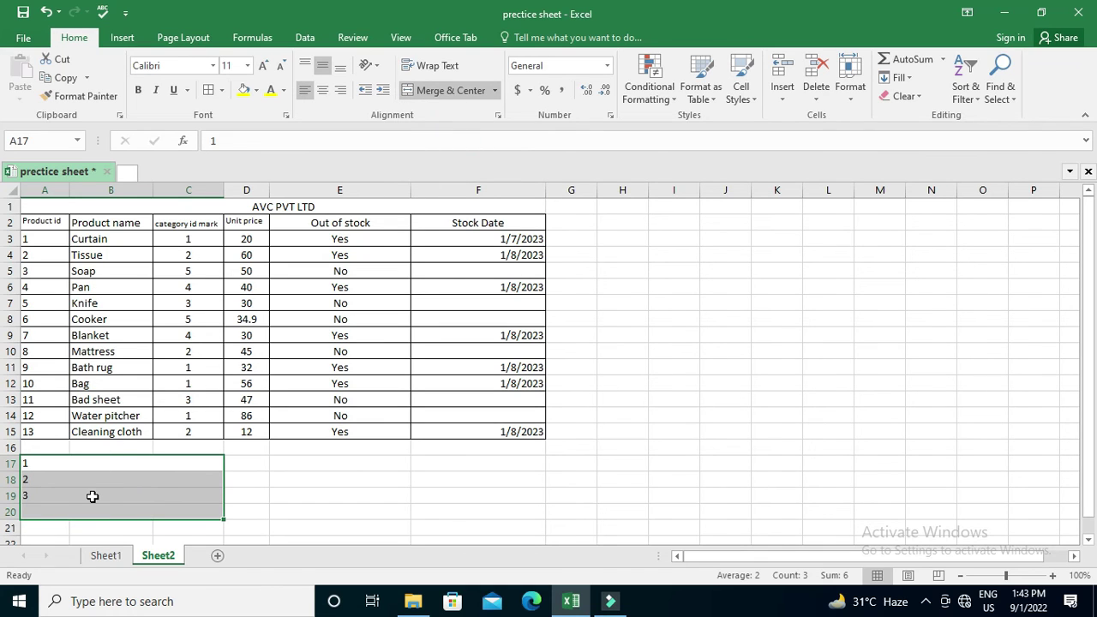
key(Down)
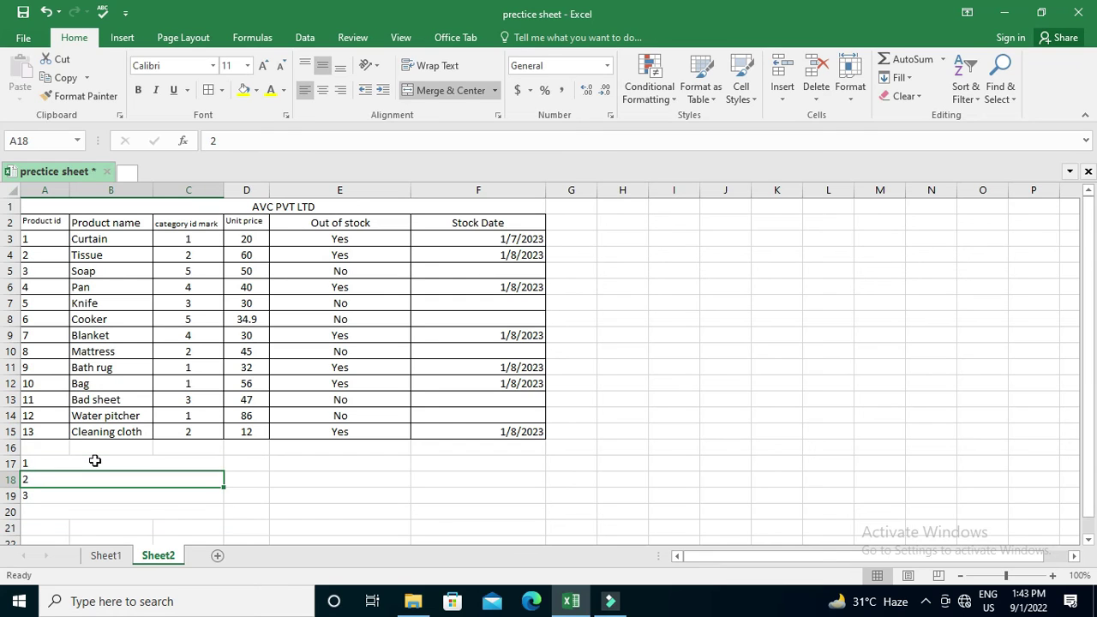
key(Down)
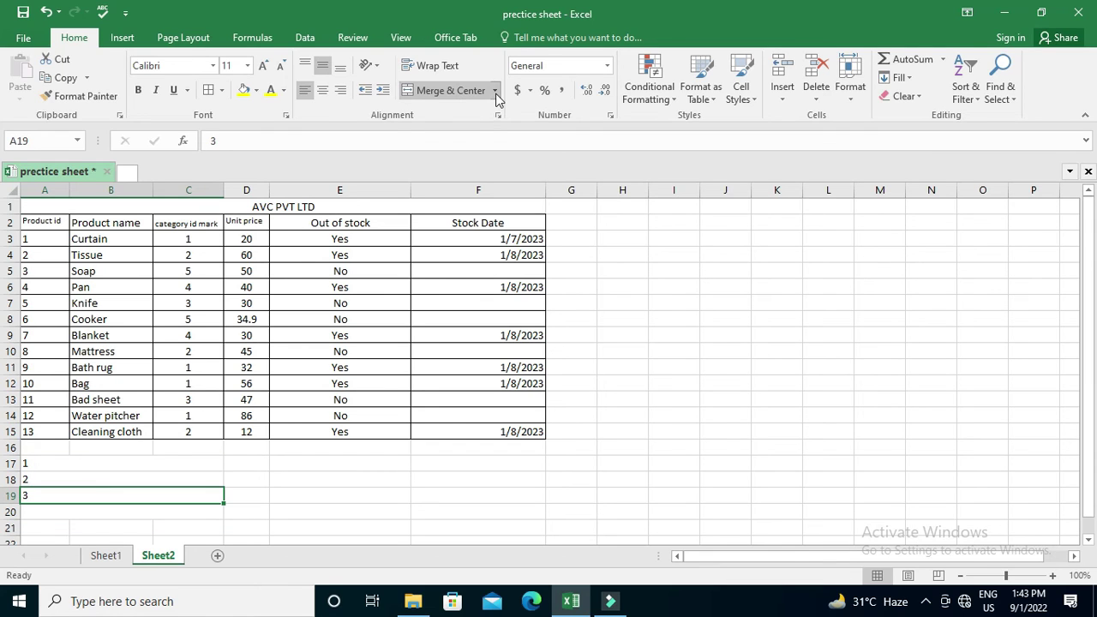
Unmerge the three numbered rows in A17:C19.
click(495, 92)
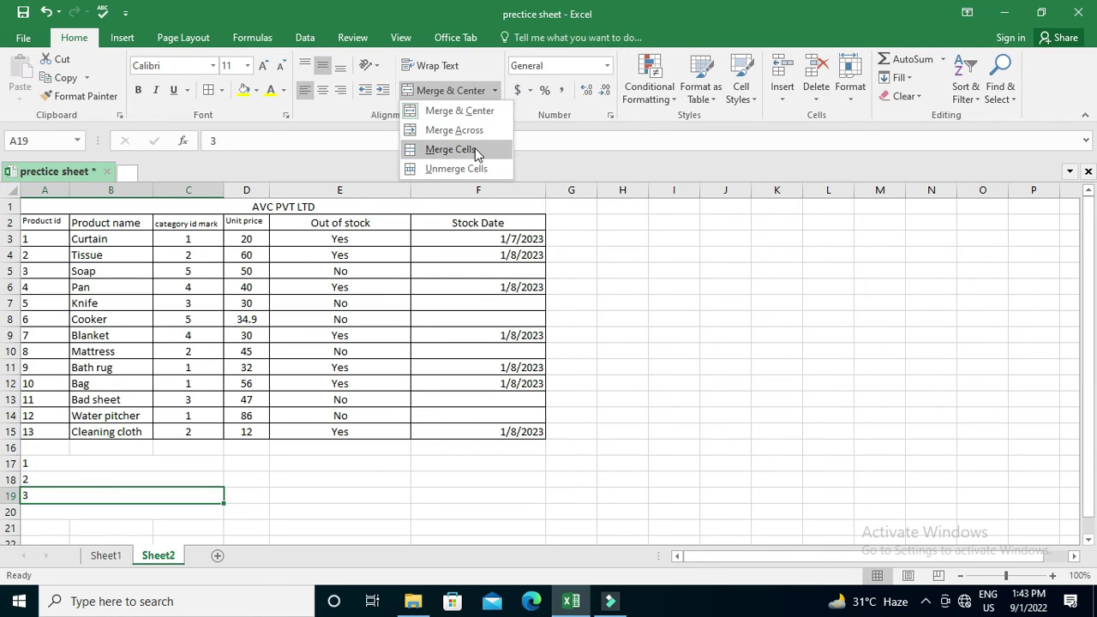
click(43, 461)
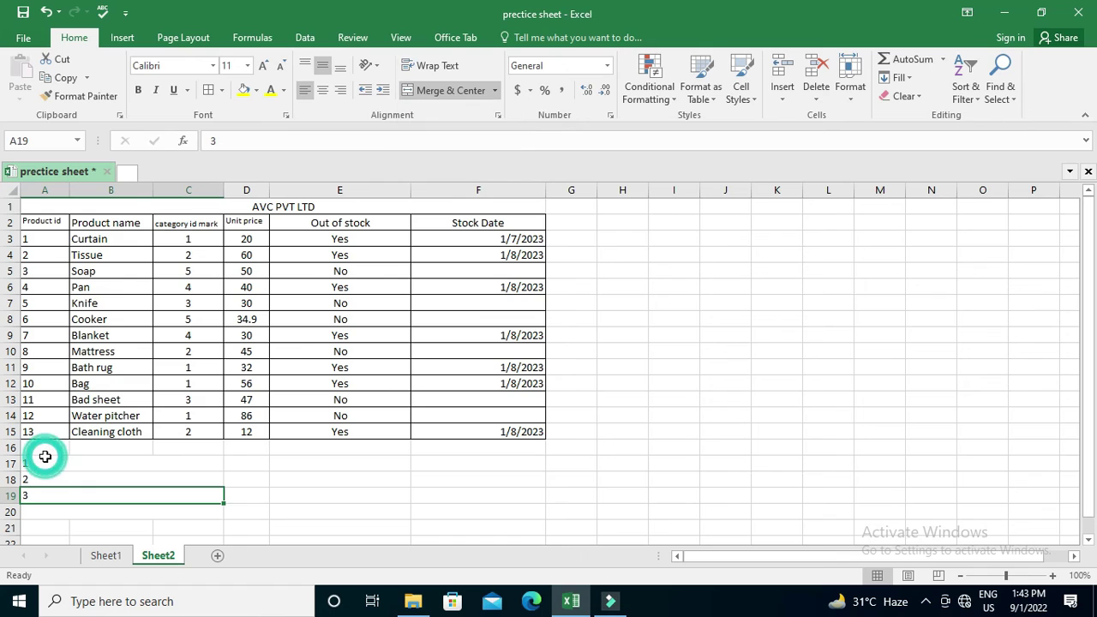
drag(41, 463, 71, 504)
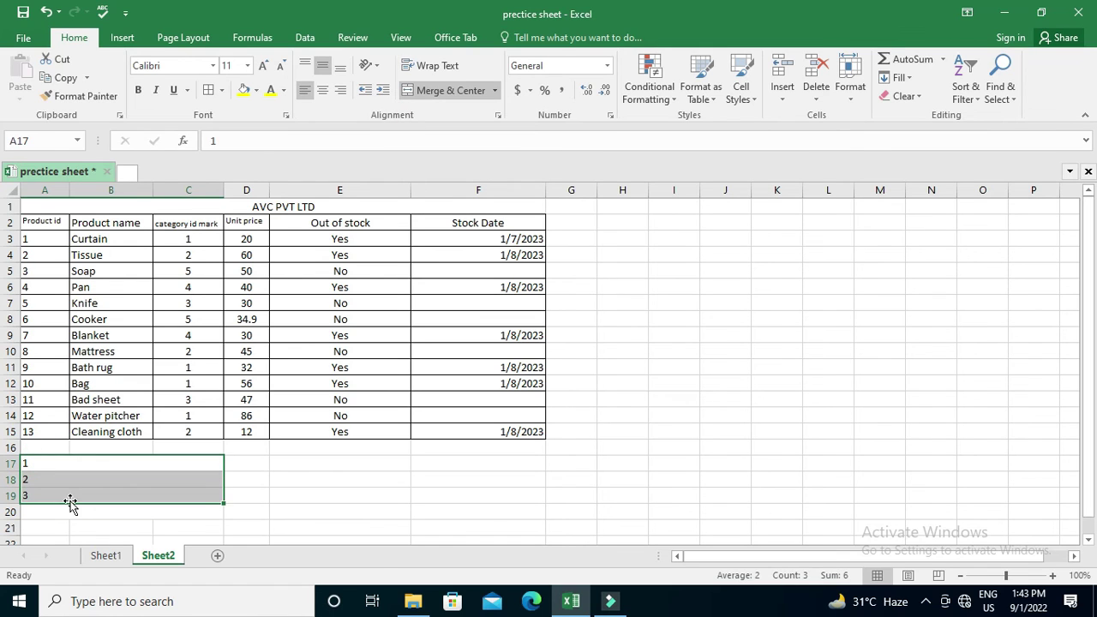
click(495, 90)
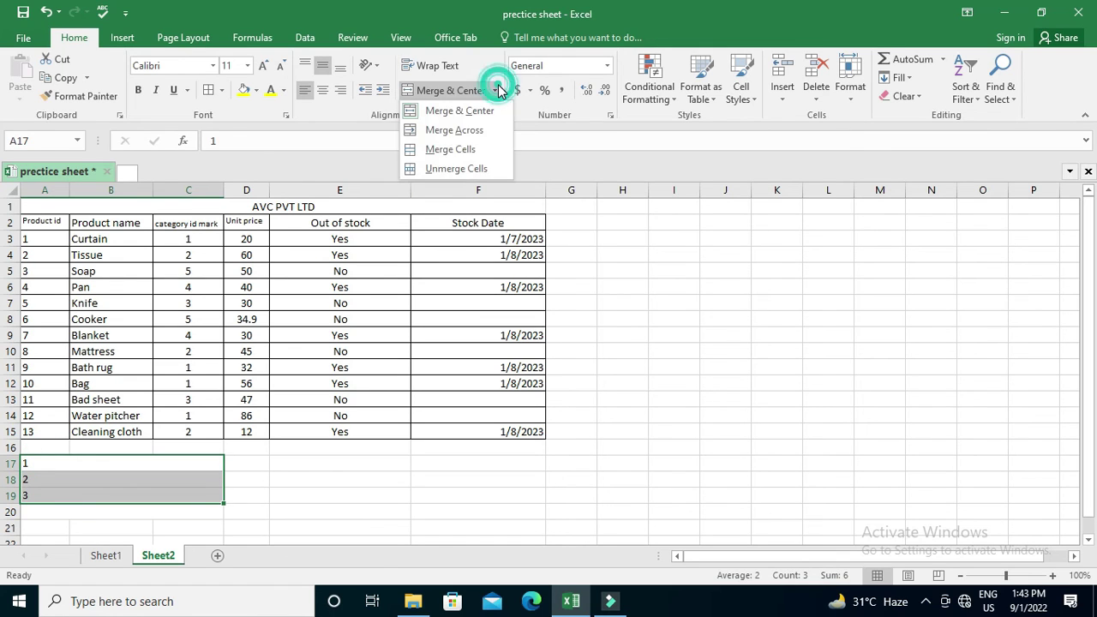
click(454, 168)
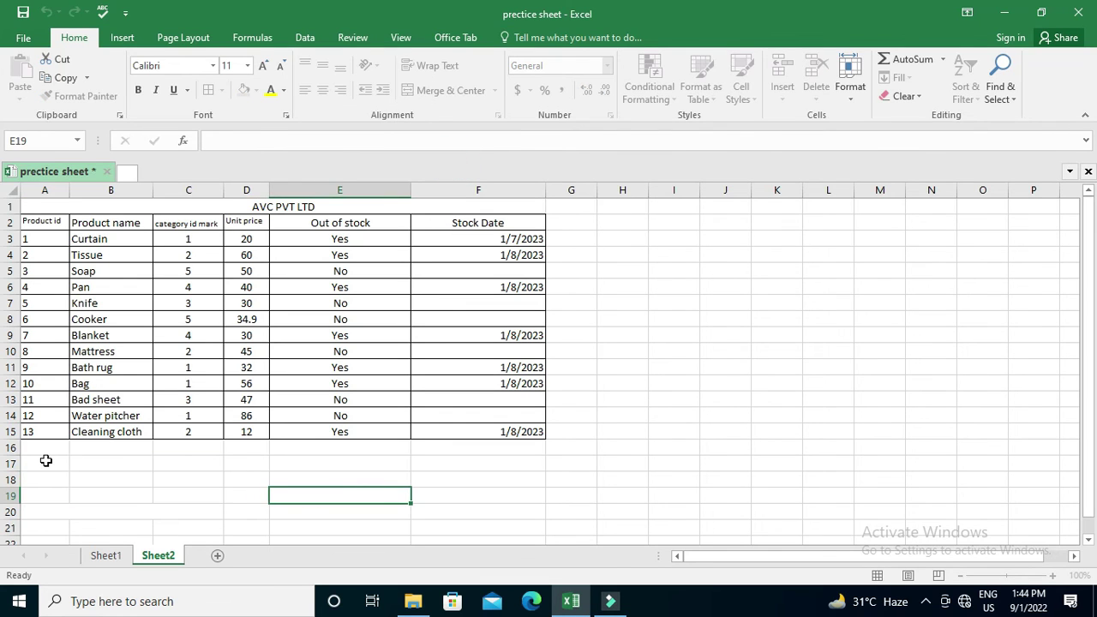
Enter 6 in cell A17 below the table.
click(46, 461)
text(6)
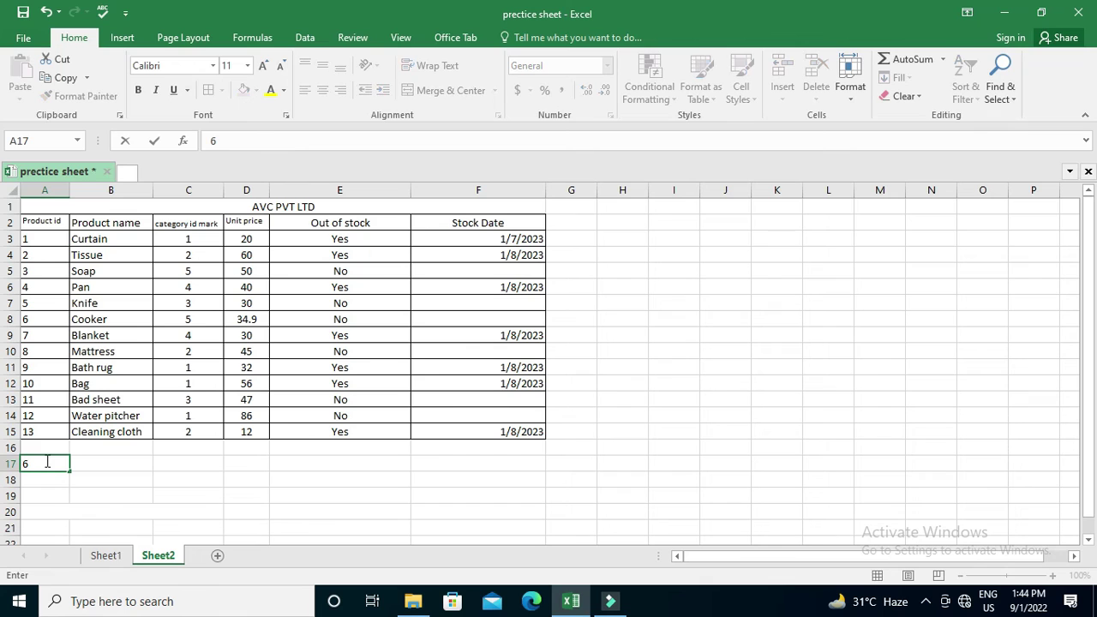
click(67, 474)
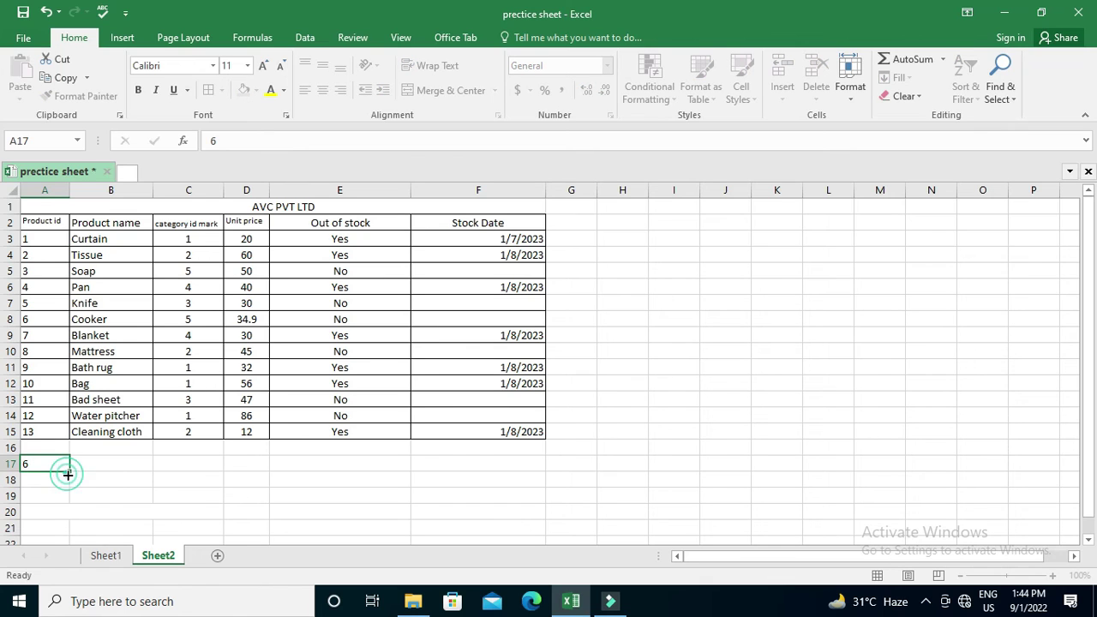
click(118, 475)
Merge the block A17:D21 into one cell with Merge Cells.
click(44, 463)
drag(243, 509, 257, 521)
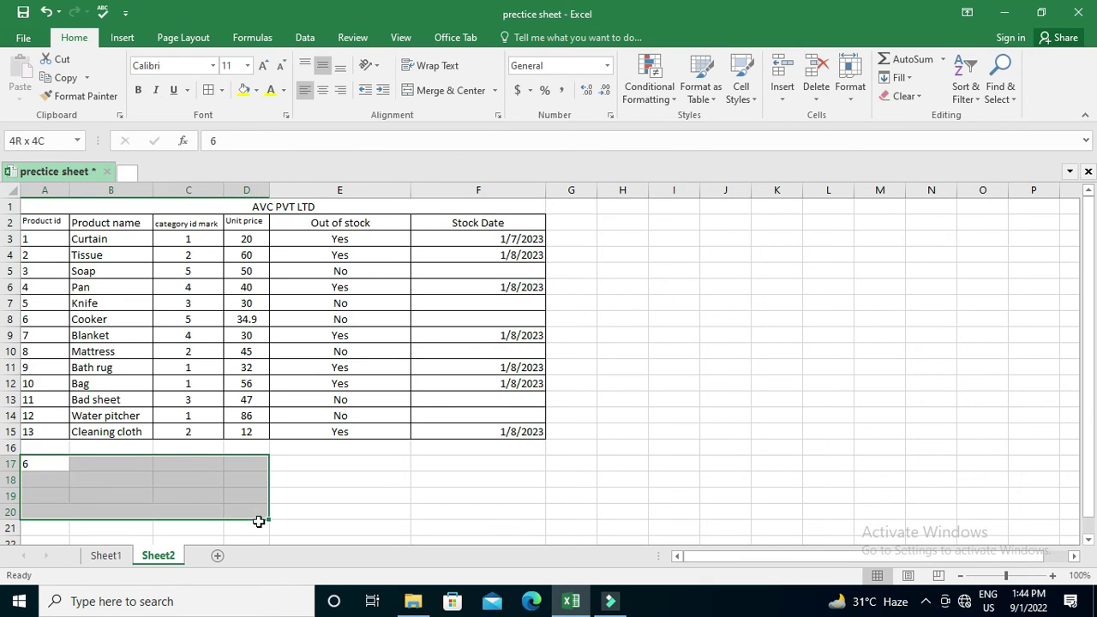
click(495, 90)
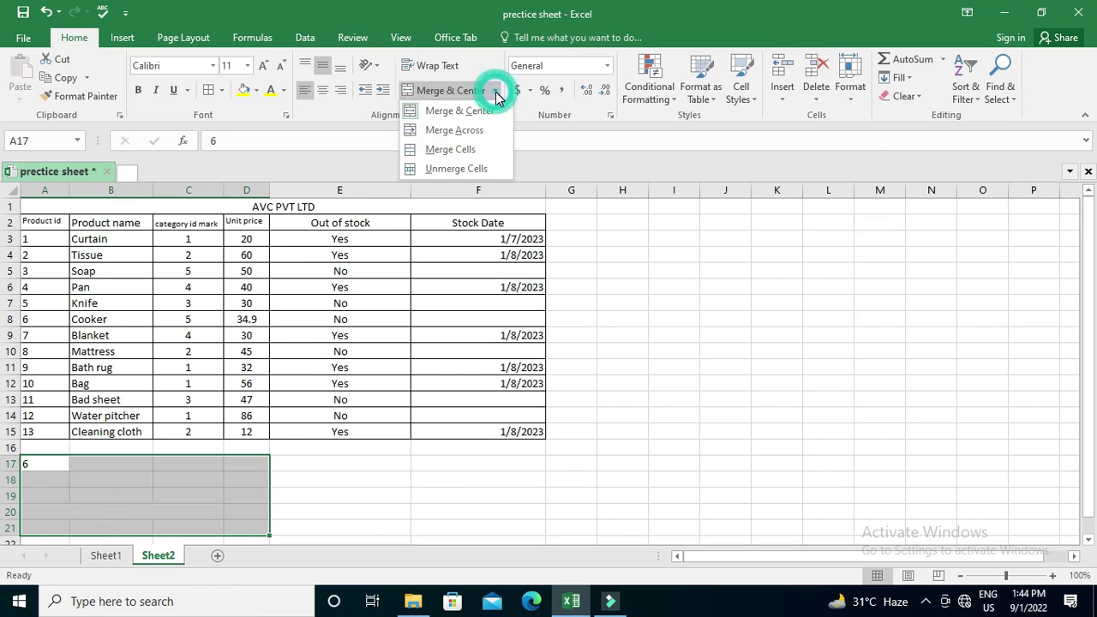
click(459, 149)
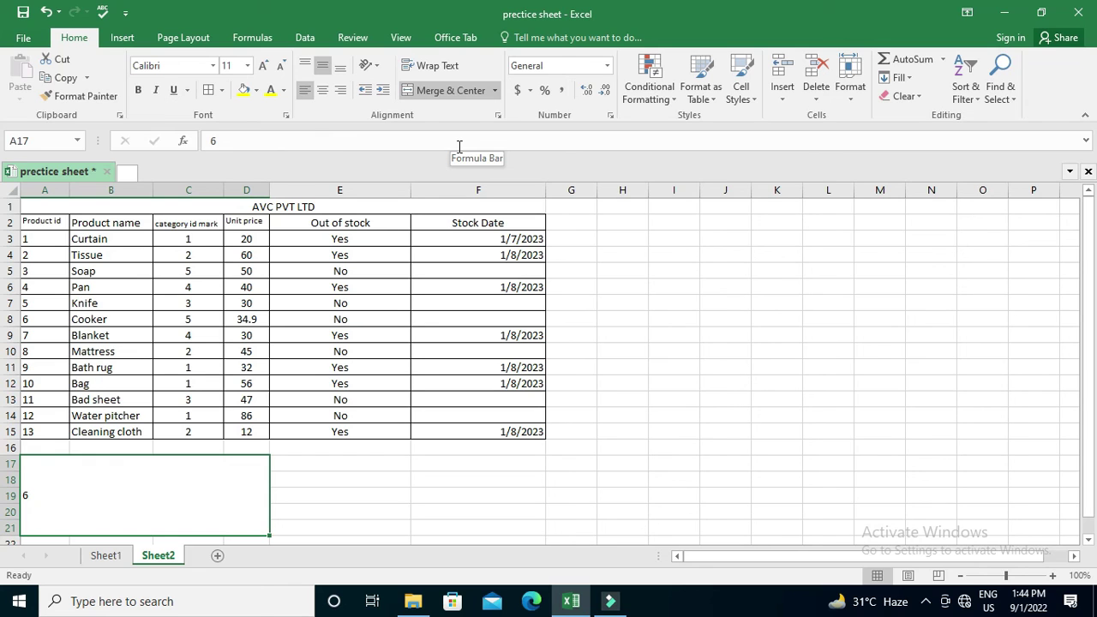
Unmerge the block A17:D21 and reopen the list of merge options.
click(489, 90)
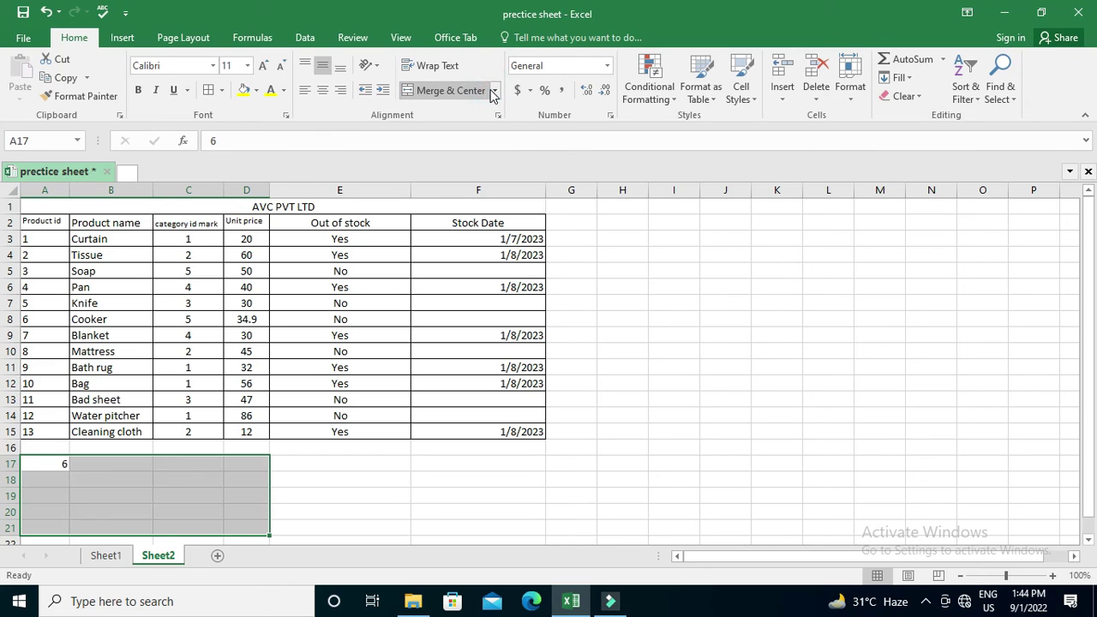
click(495, 92)
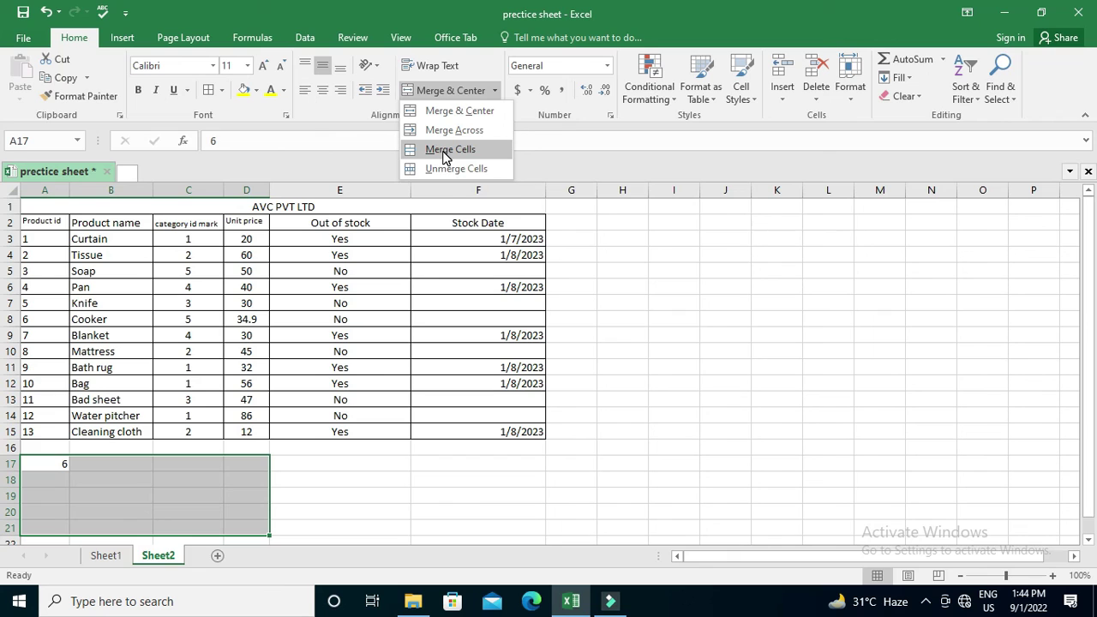